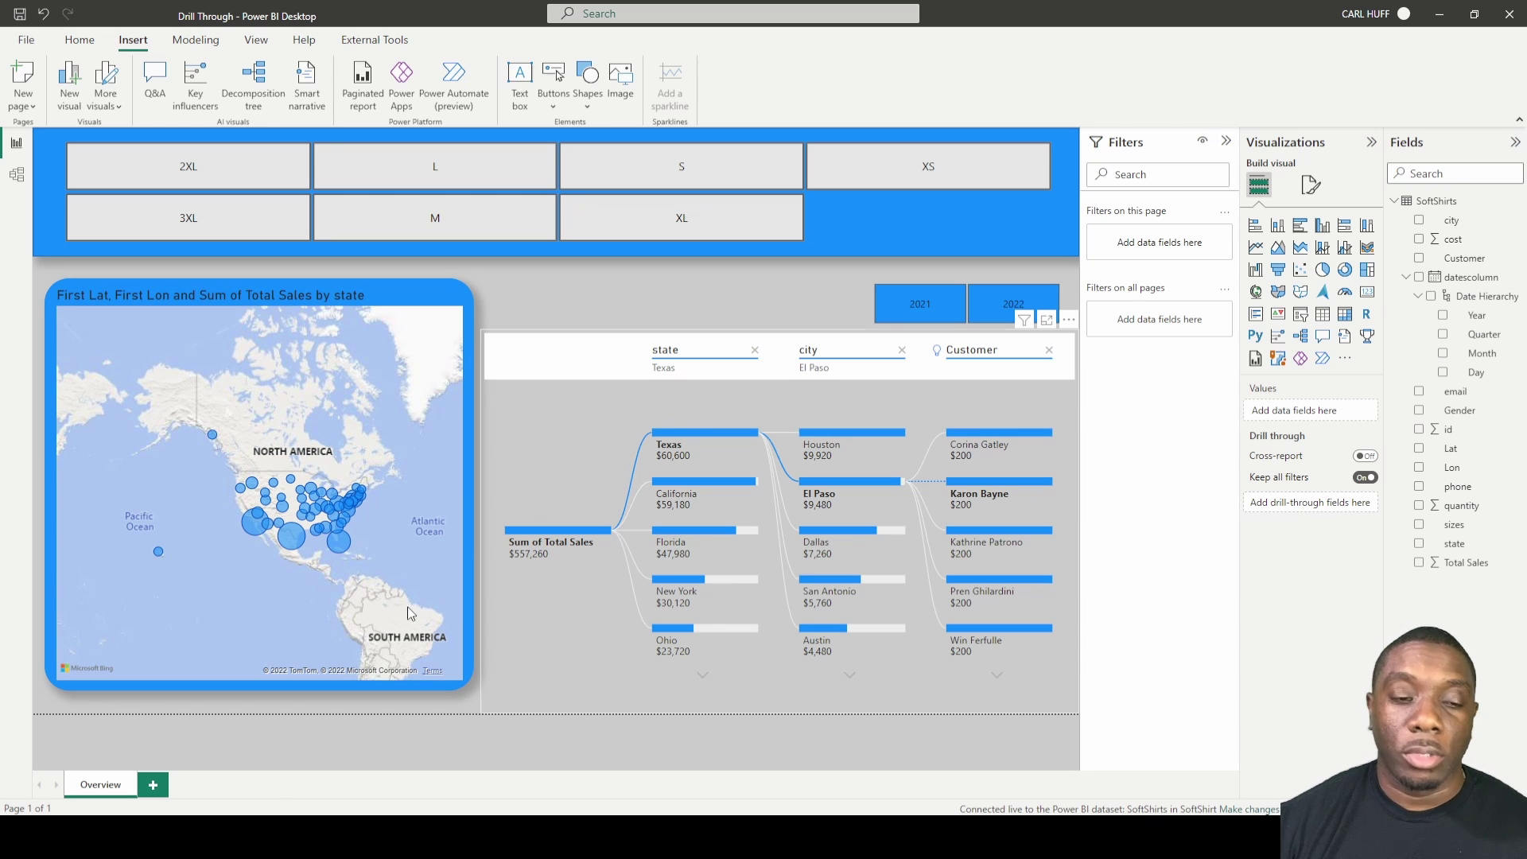
Step: Add a new blank page and rename it from Page 1 to 'details'
click(153, 786)
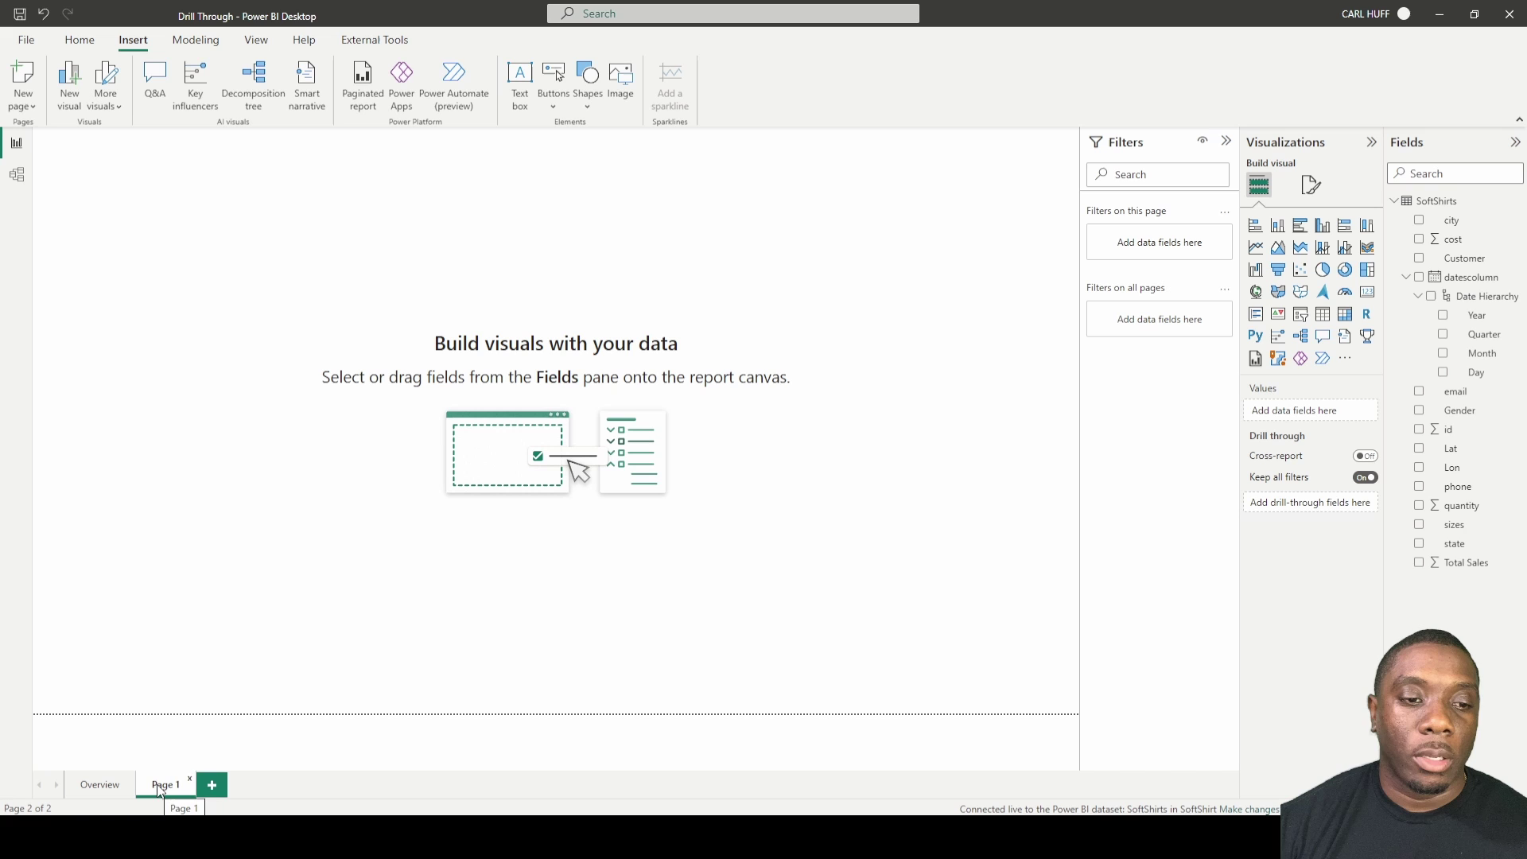
right_click(163, 786)
click(202, 728)
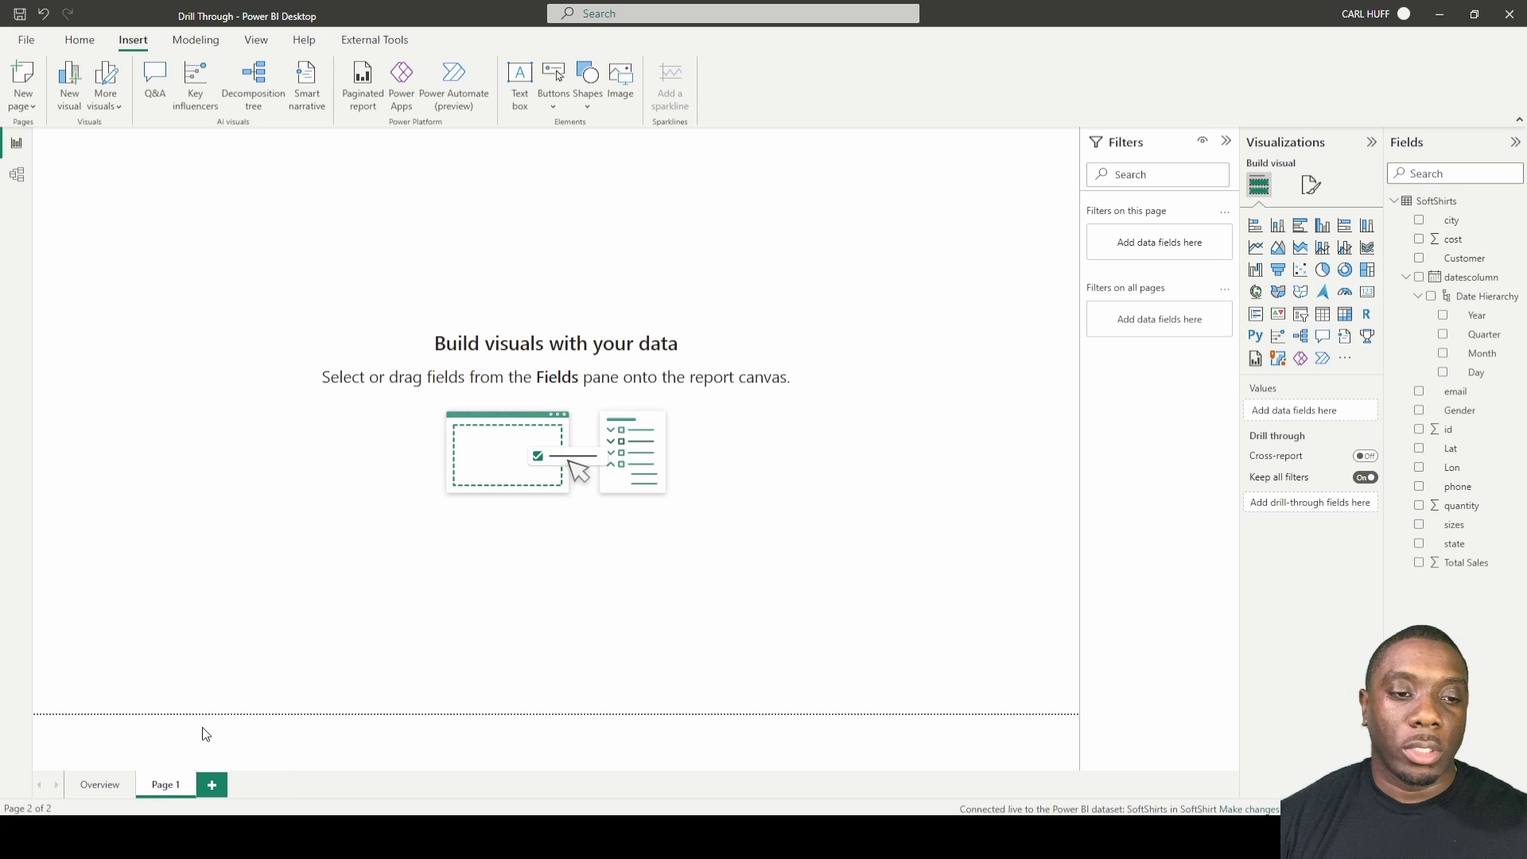
text(details)
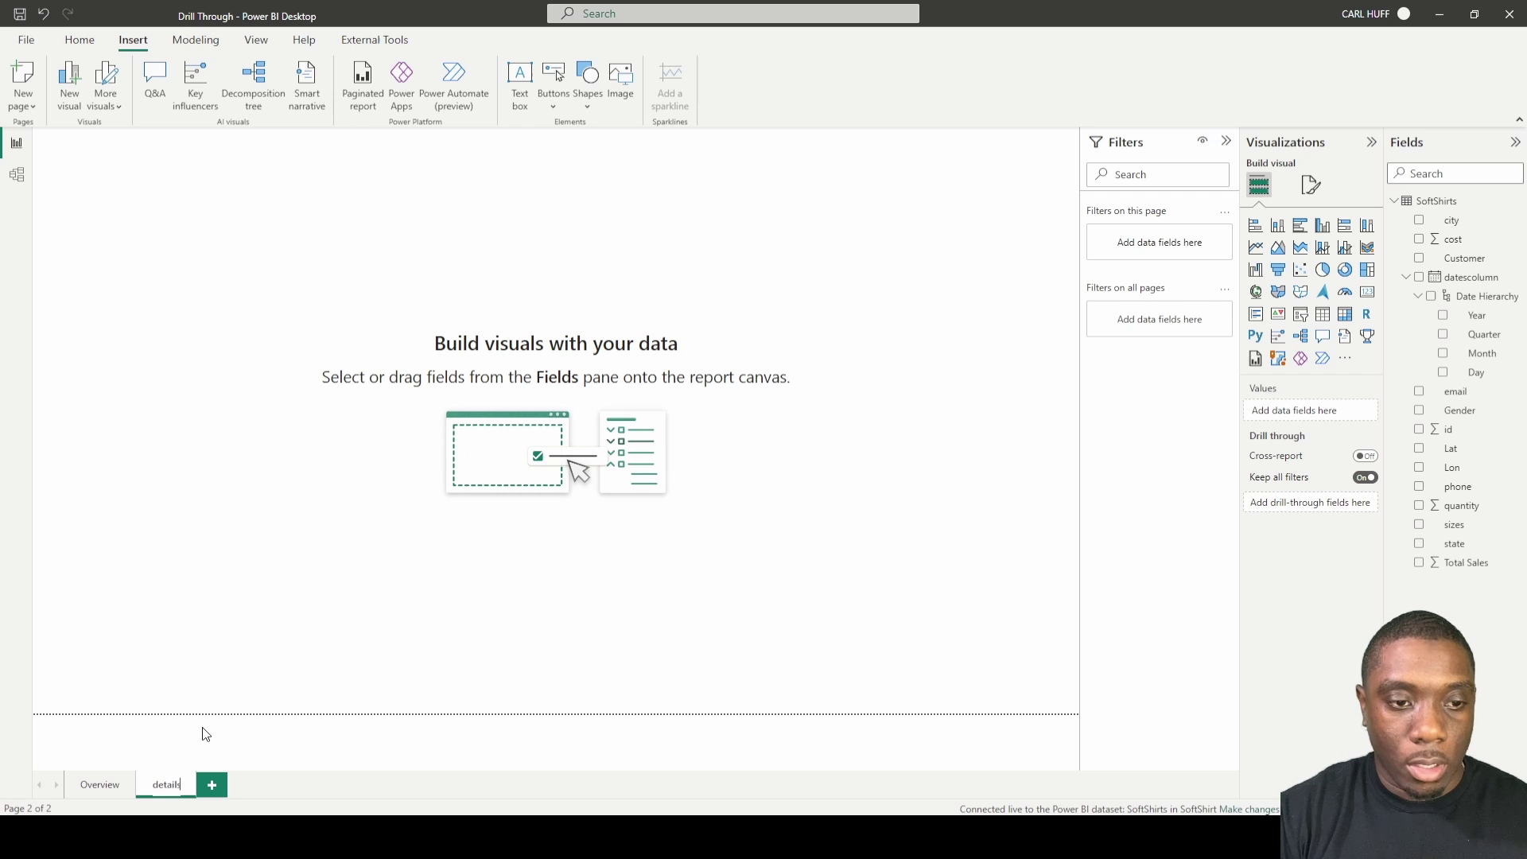
key(Return)
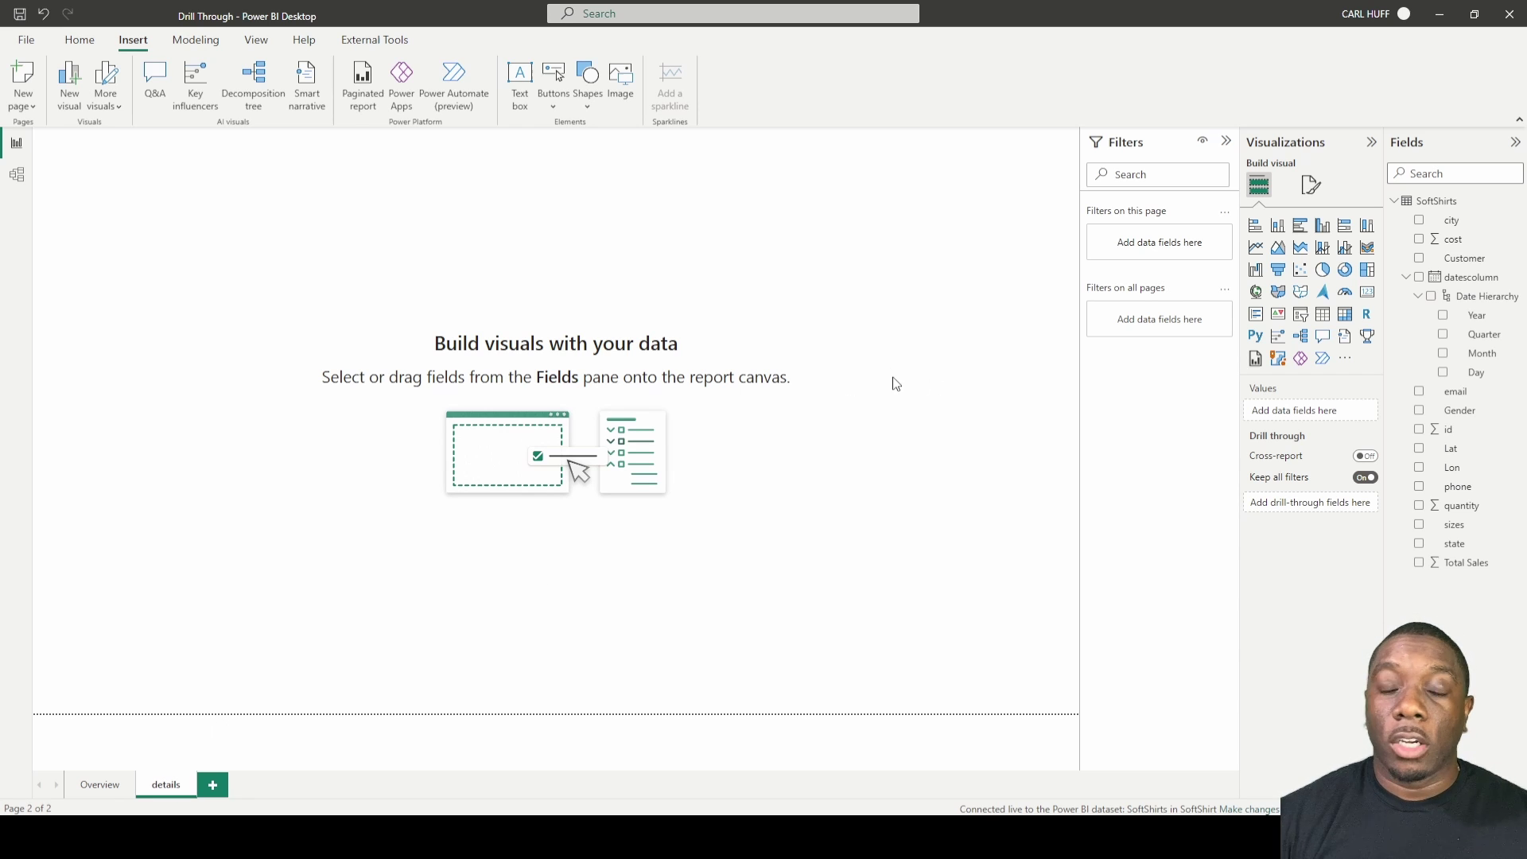
Step: Add an empty pie chart and multi-row card, placing the enlarged pie chart beside the card
click(1324, 271)
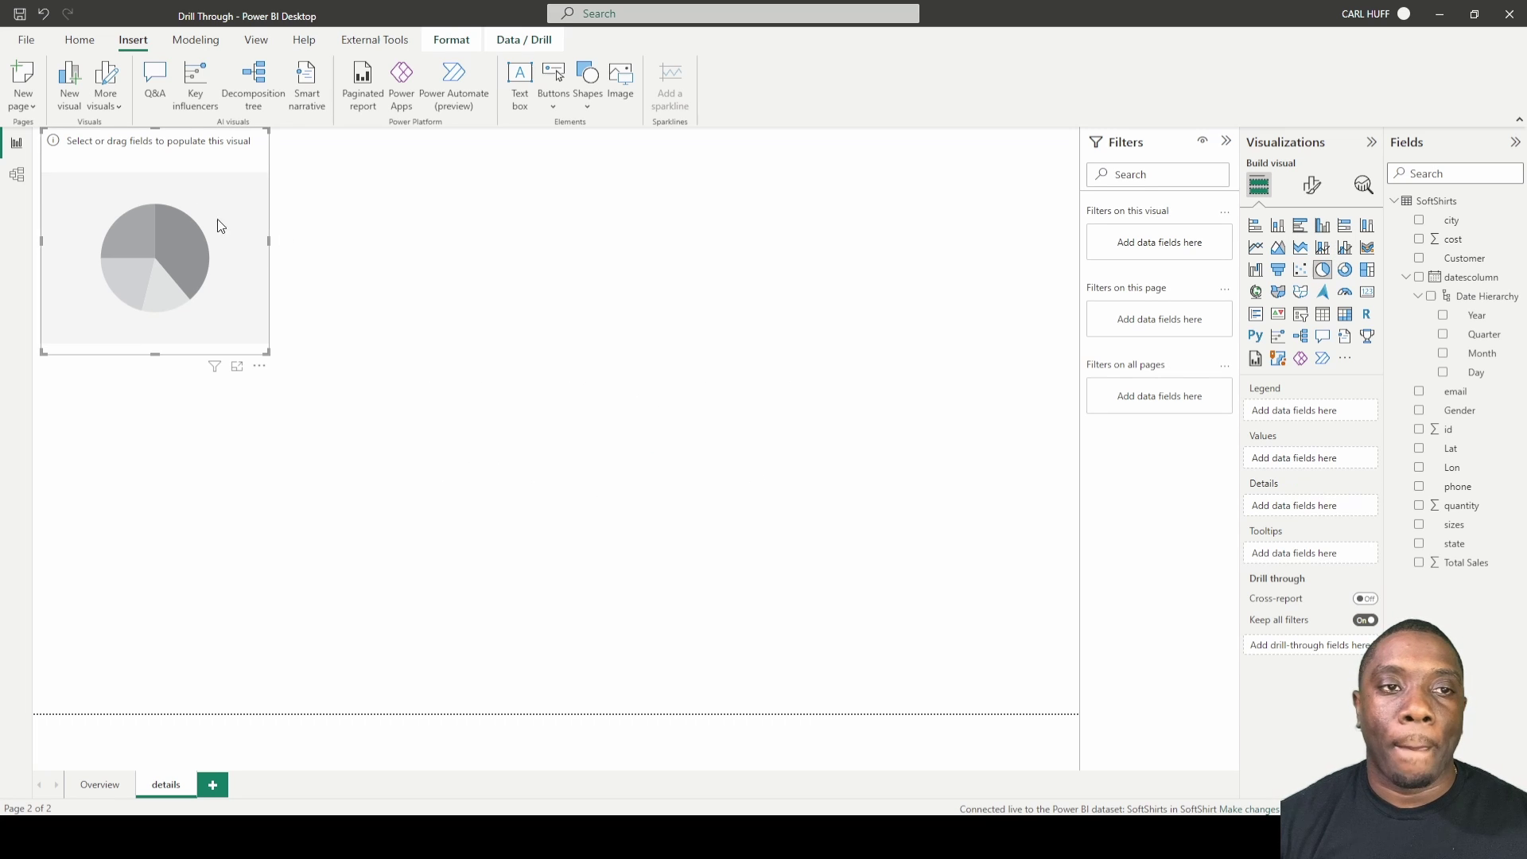
drag(170, 152, 869, 443)
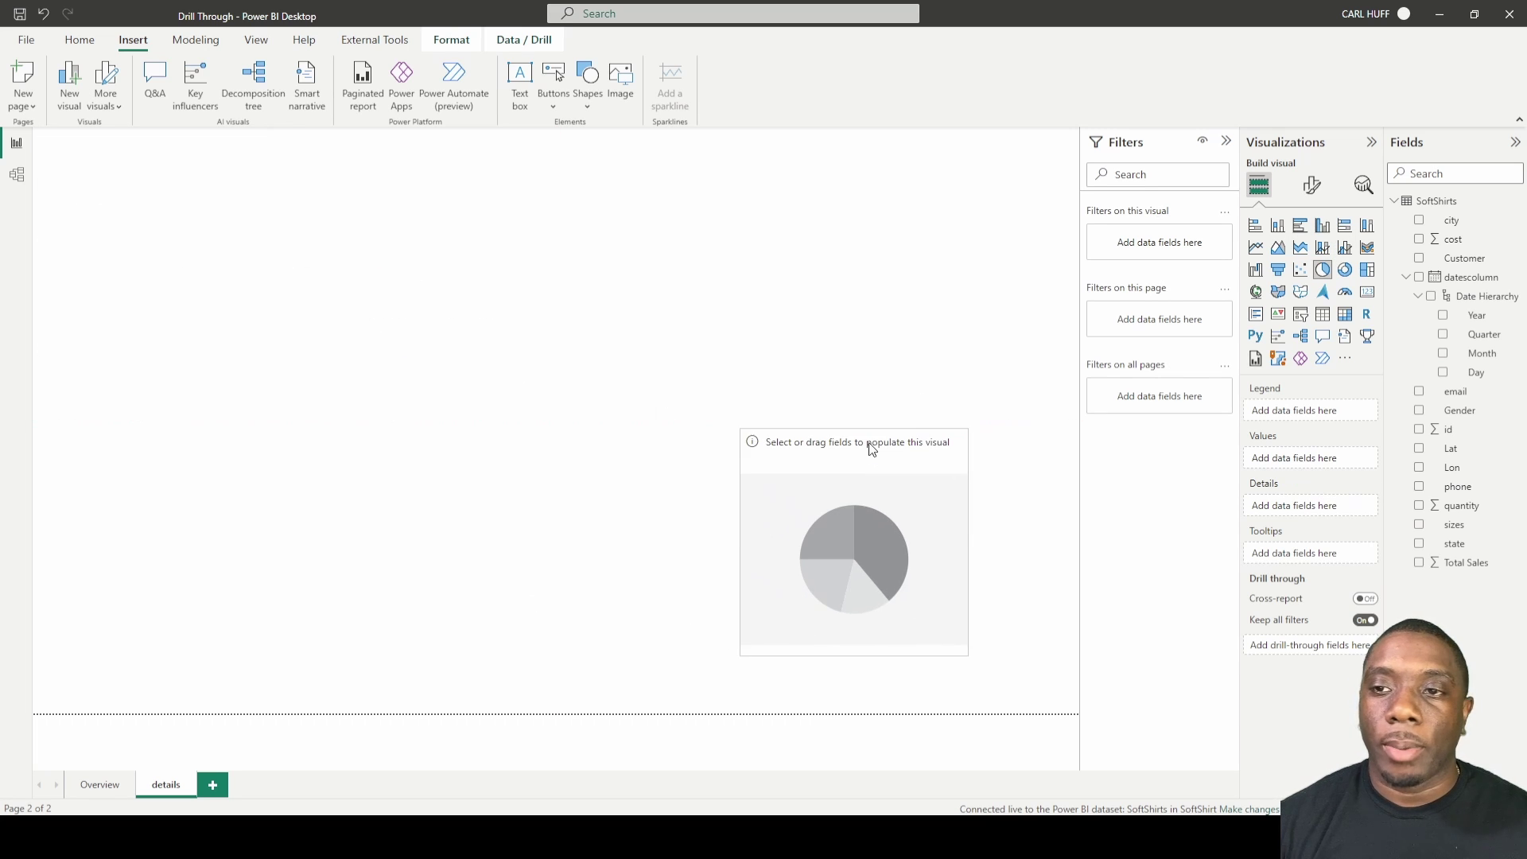
click(827, 313)
click(1256, 314)
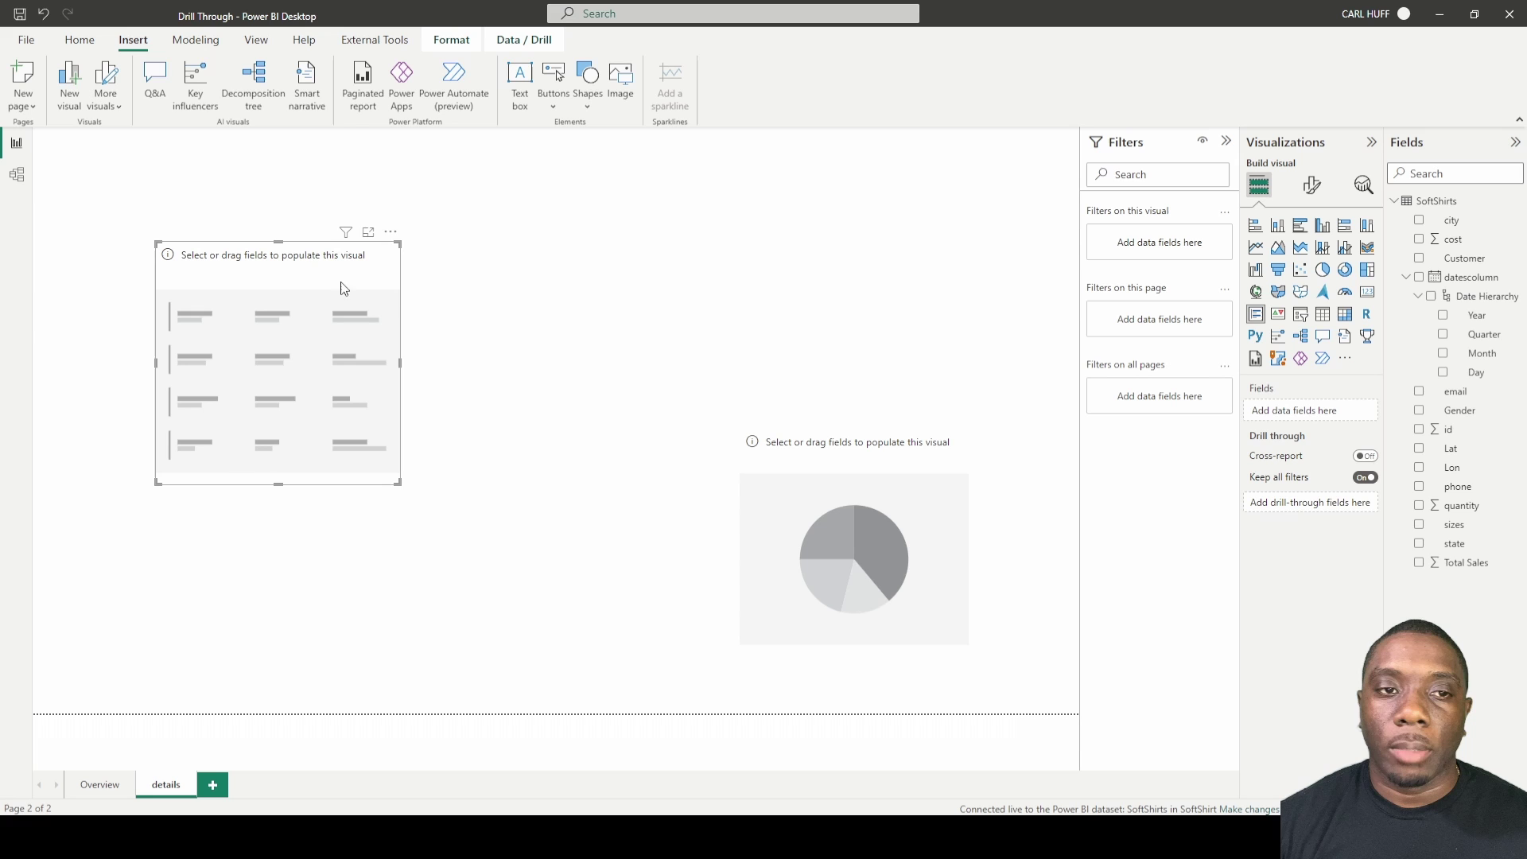
click(808, 502)
drag(828, 493, 784, 430)
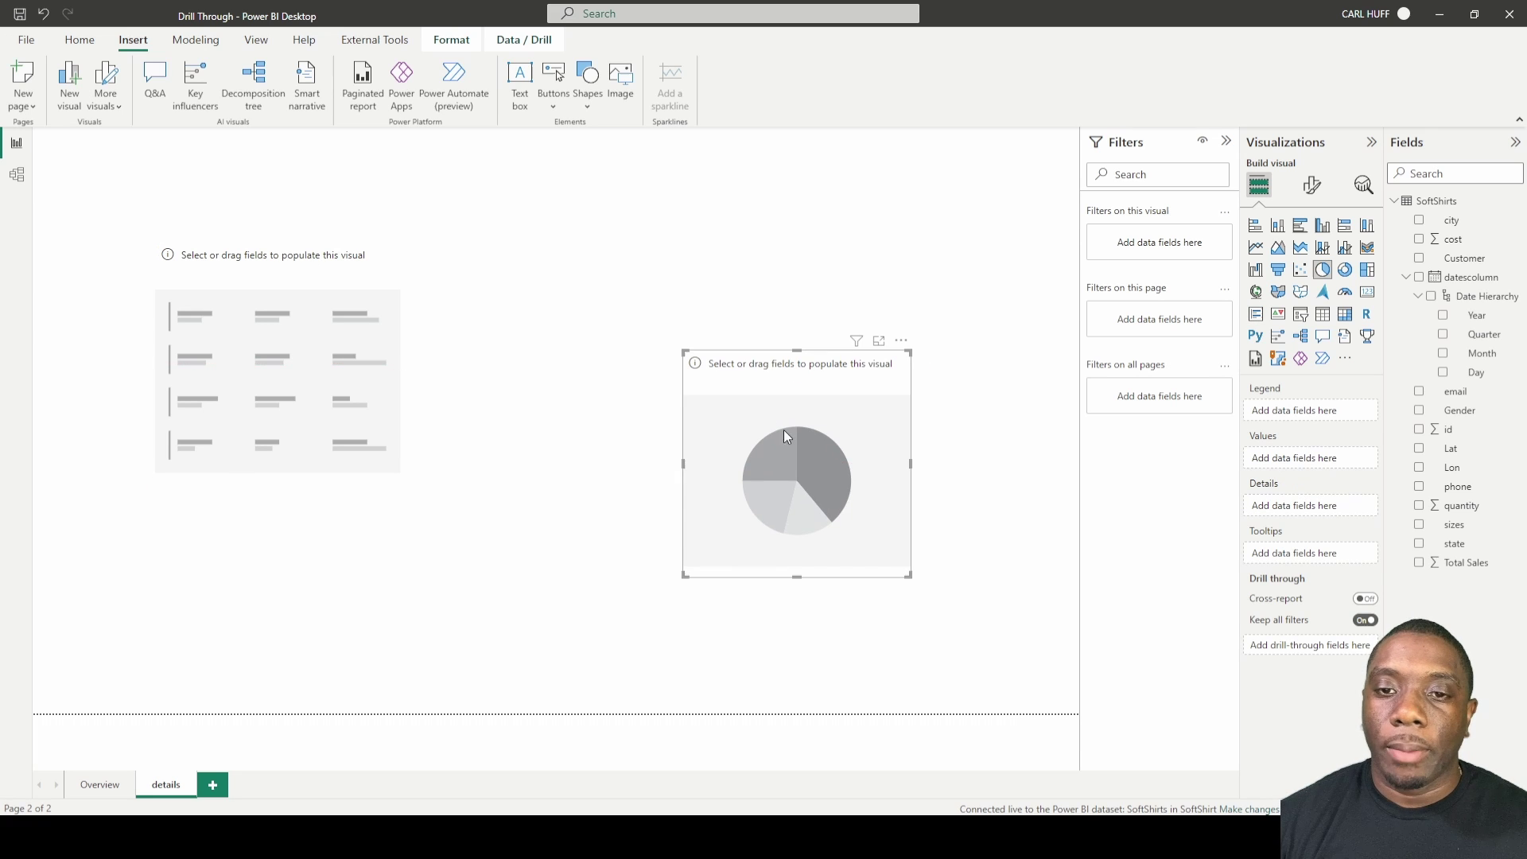
drag(907, 573, 961, 610)
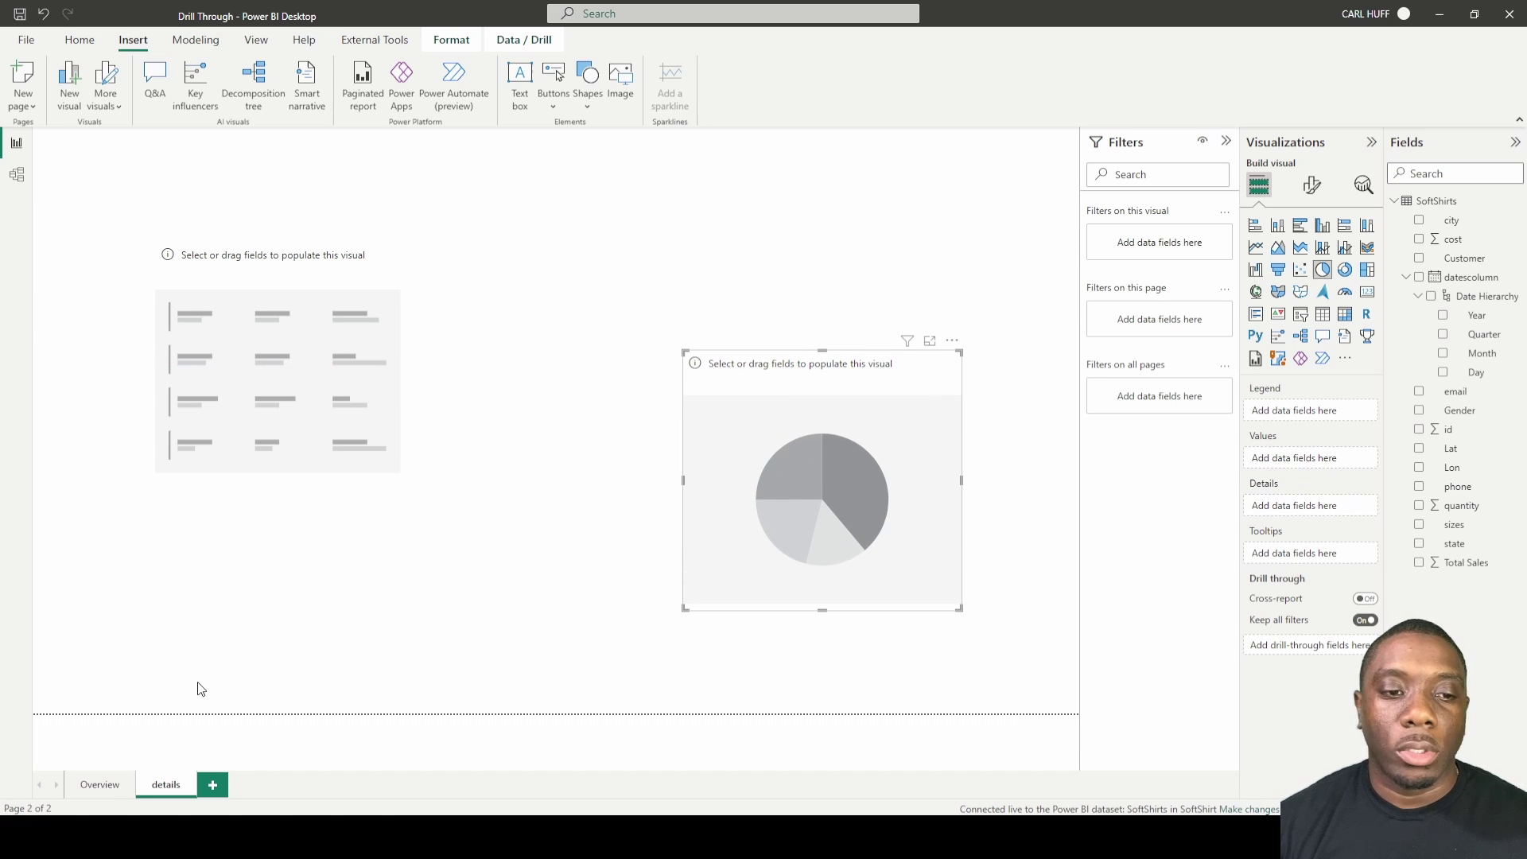
Step: Check the Overview page, then come back to the details page
click(99, 785)
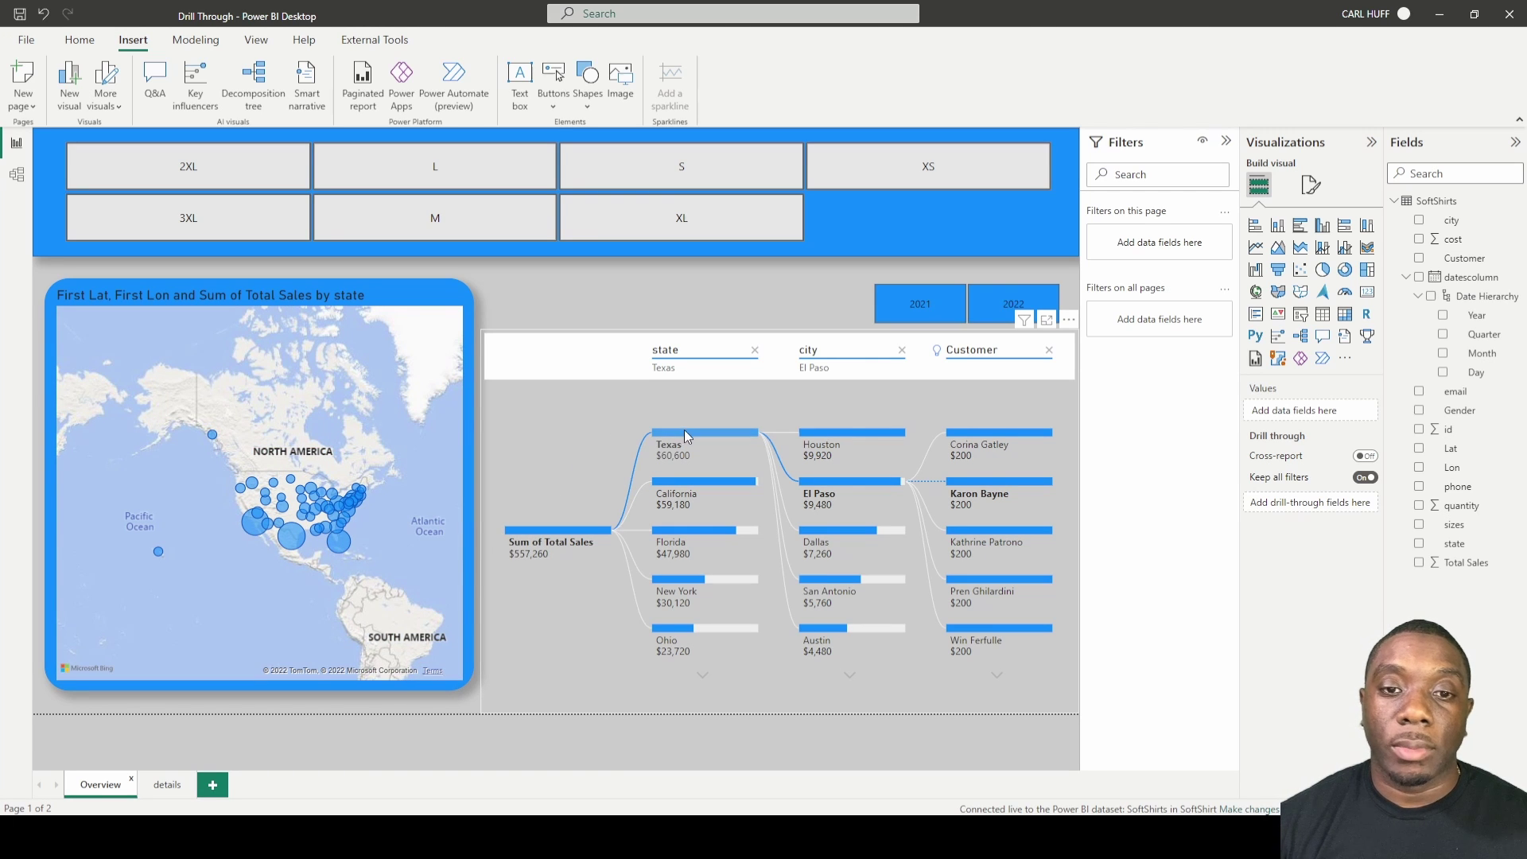
mouse_move(682, 428)
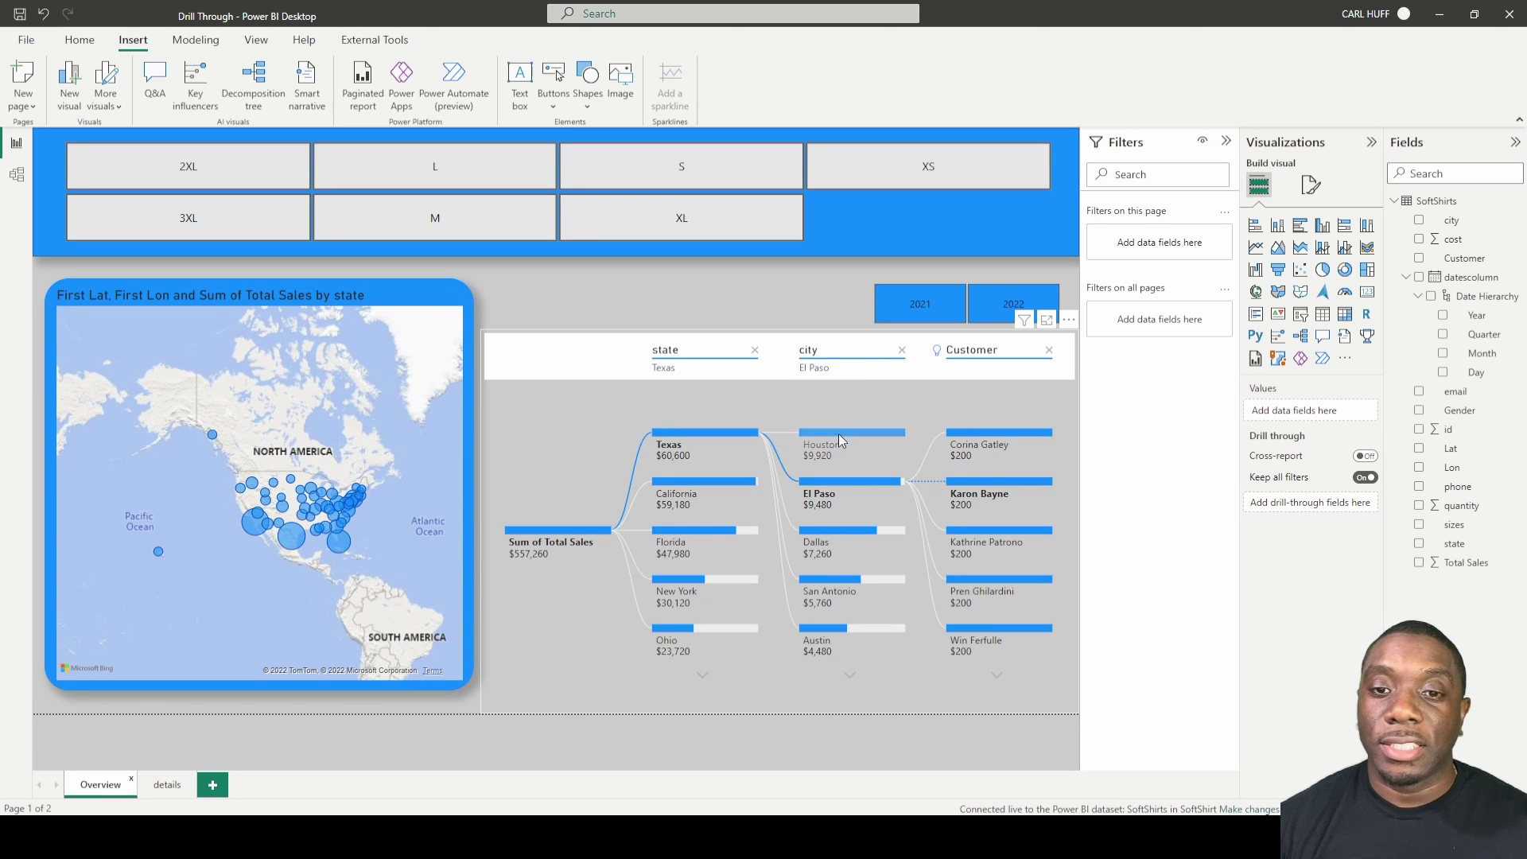
click(167, 785)
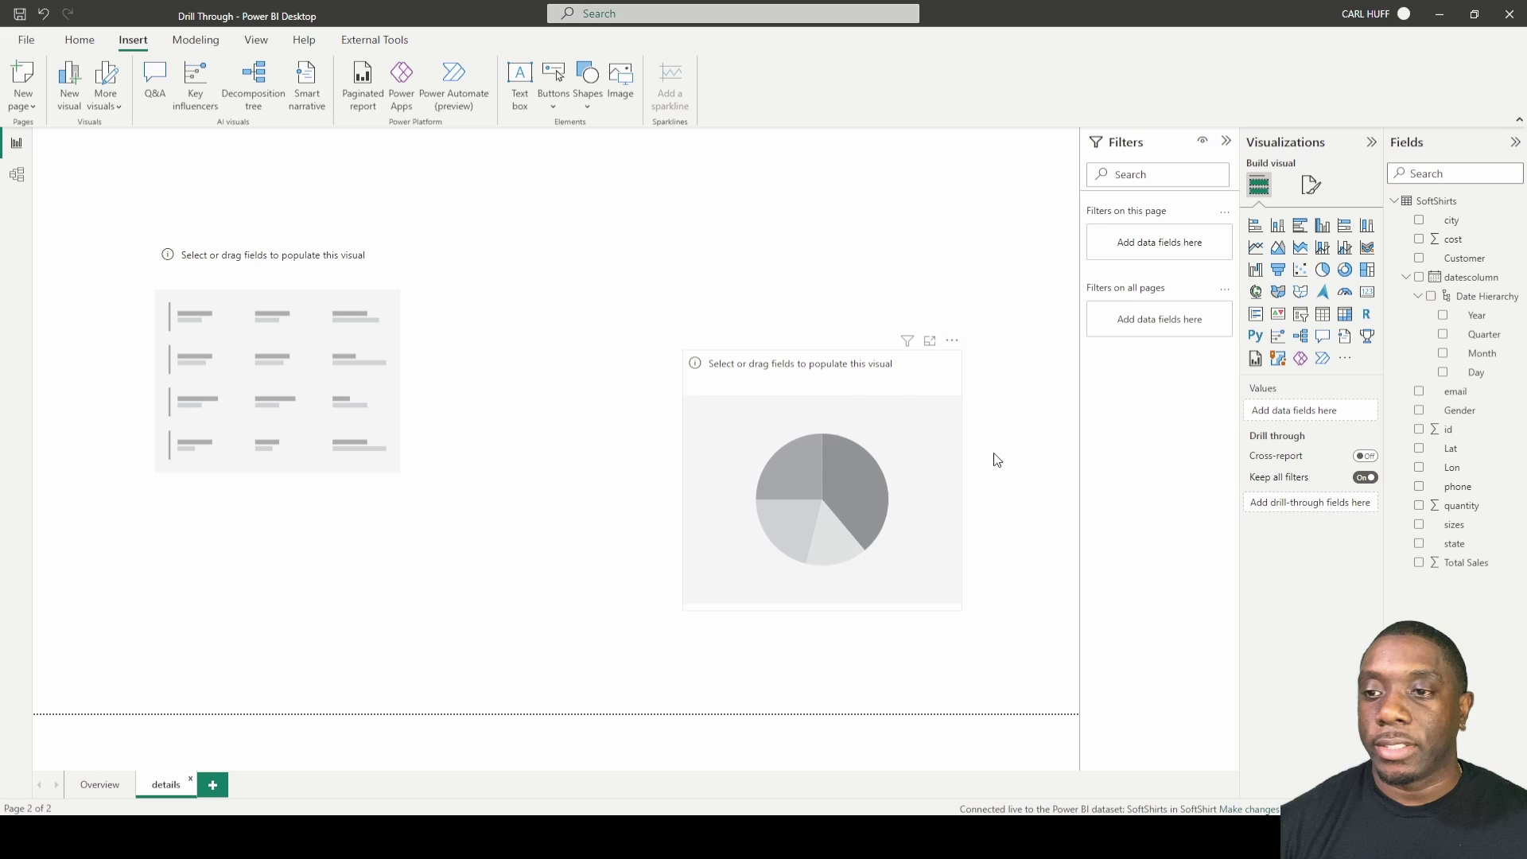
Step: Put sizes in the pie chart's Legend and Total Sales in its Values
drag(1454, 525, 1312, 411)
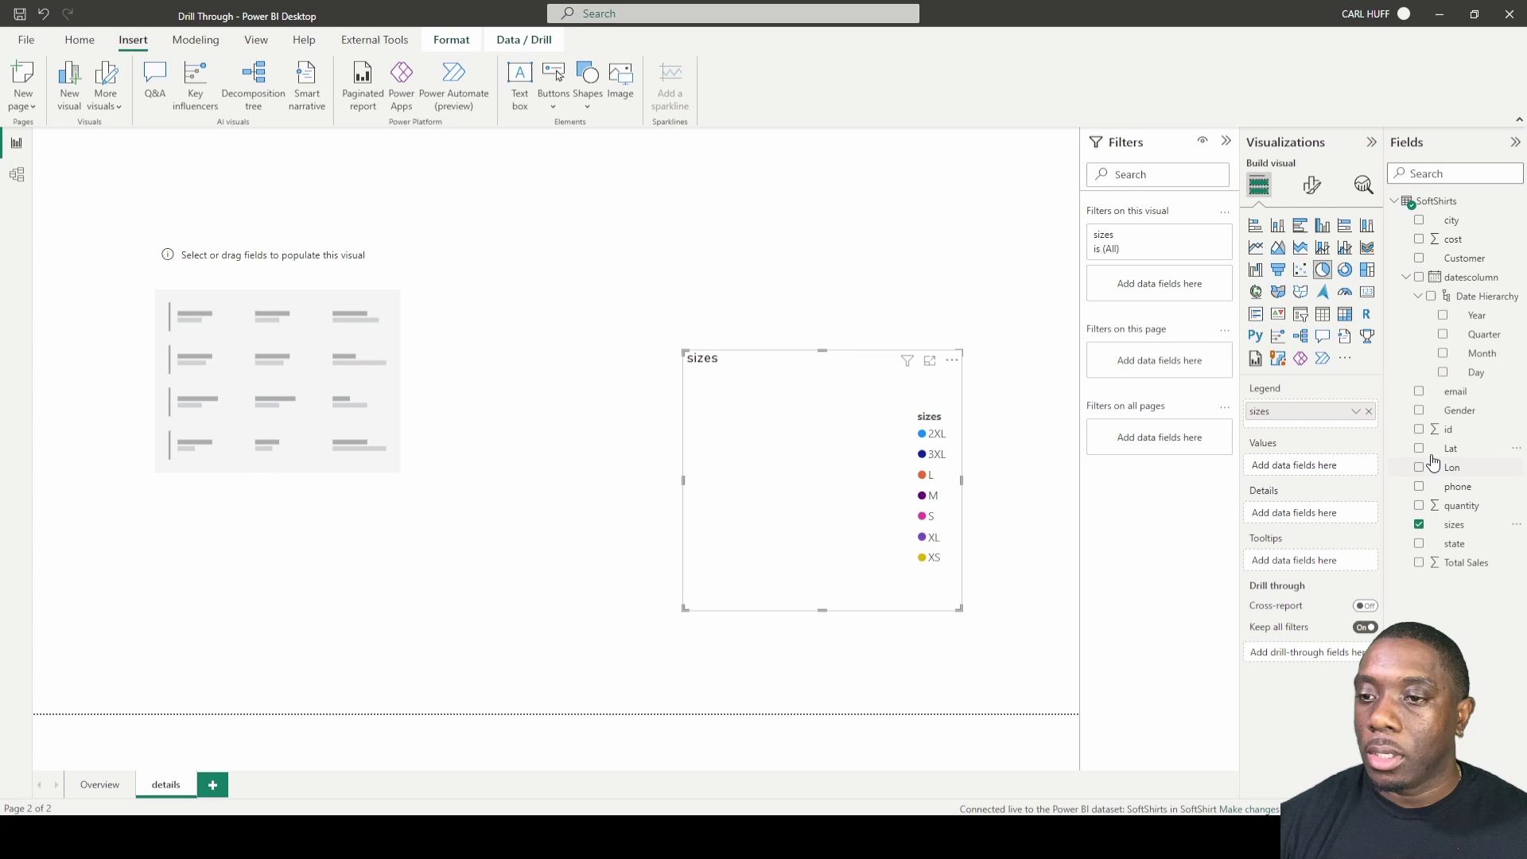
drag(1462, 570, 1312, 466)
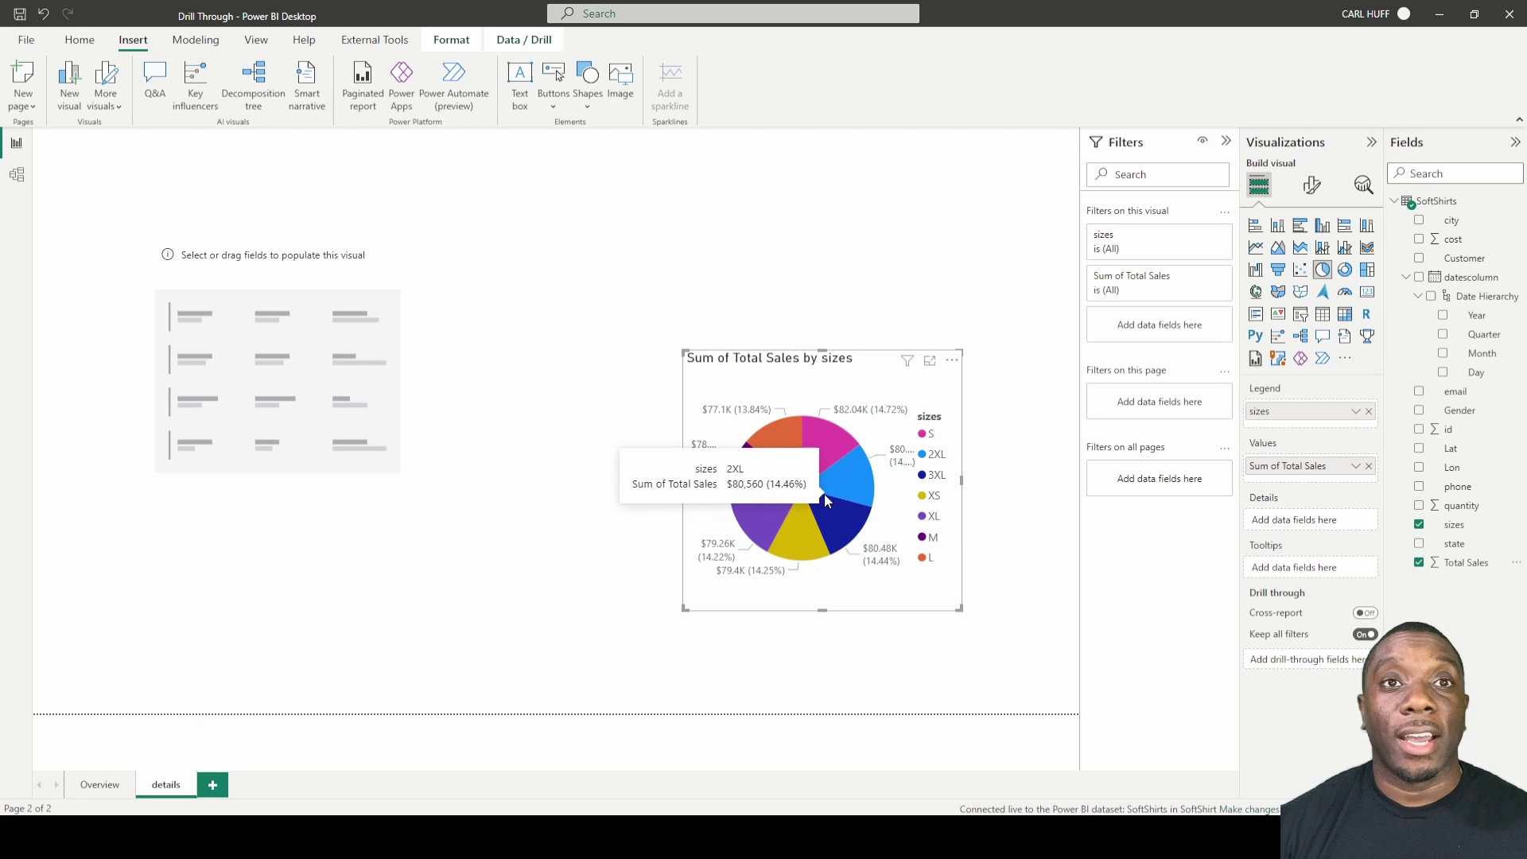
Step: Move the card to the top-left and the pie chart to the top, enlarging both
click(294, 370)
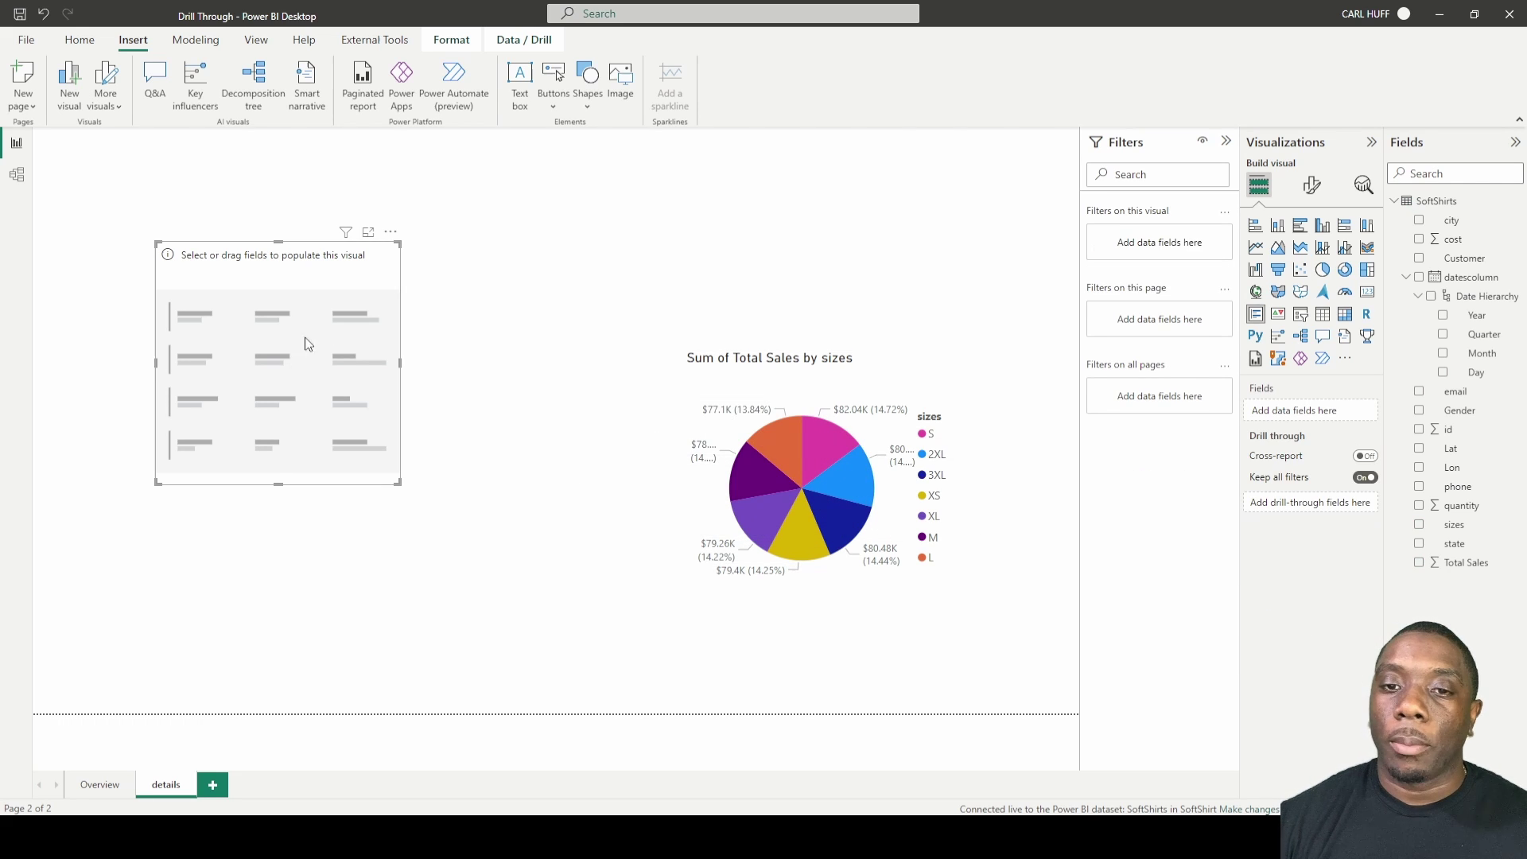
drag(289, 255, 178, 204)
drag(278, 417, 496, 451)
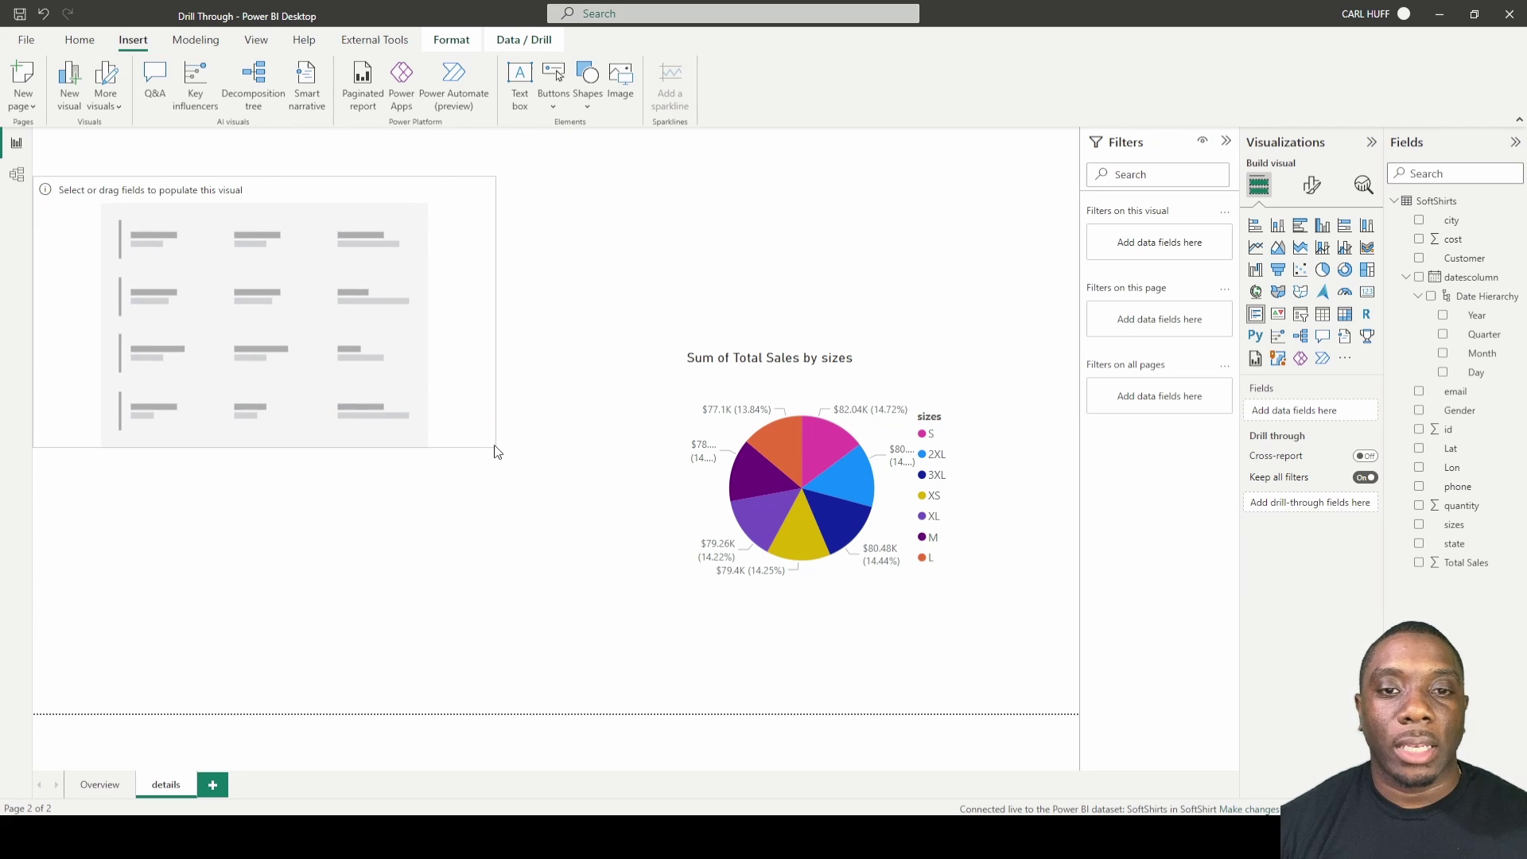
click(820, 490)
drag(819, 490, 724, 331)
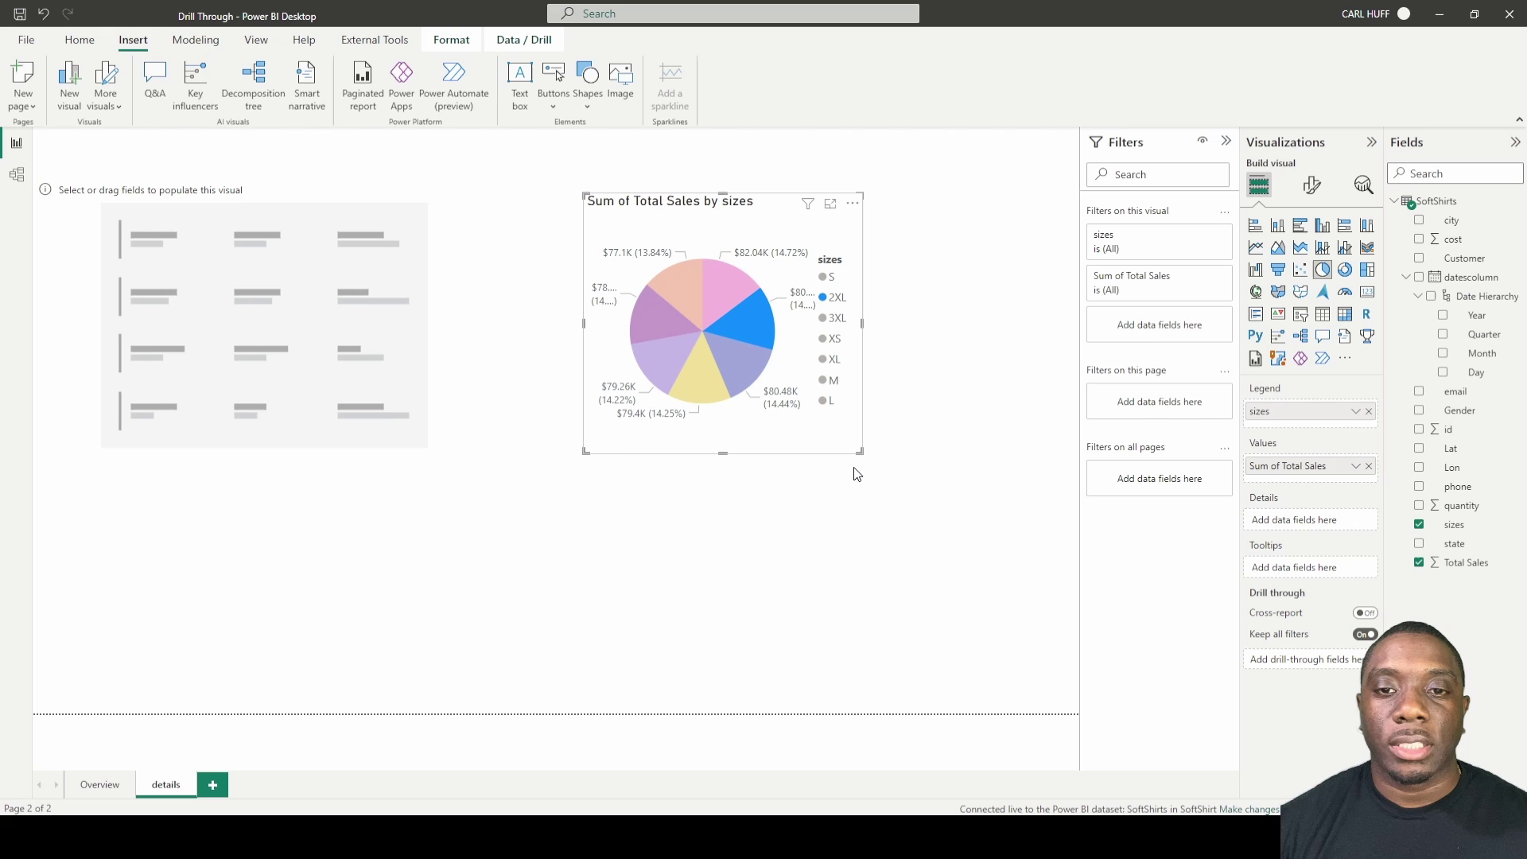
drag(860, 451, 1030, 631)
click(891, 406)
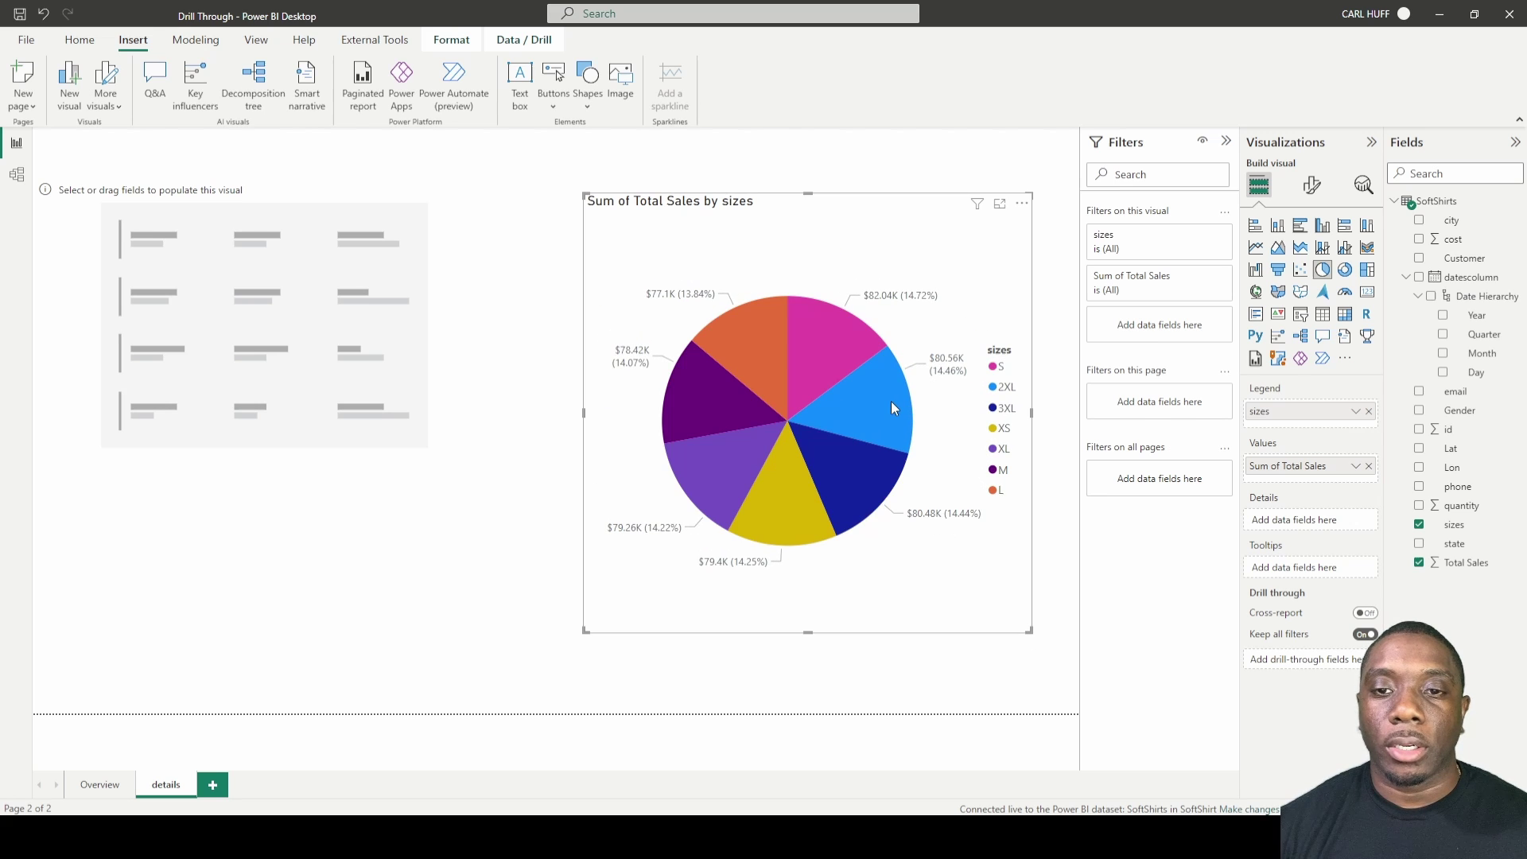
Step: Fill the left visual with state and Sum of Total Sales, e.g. Alabama $13,240
click(313, 234)
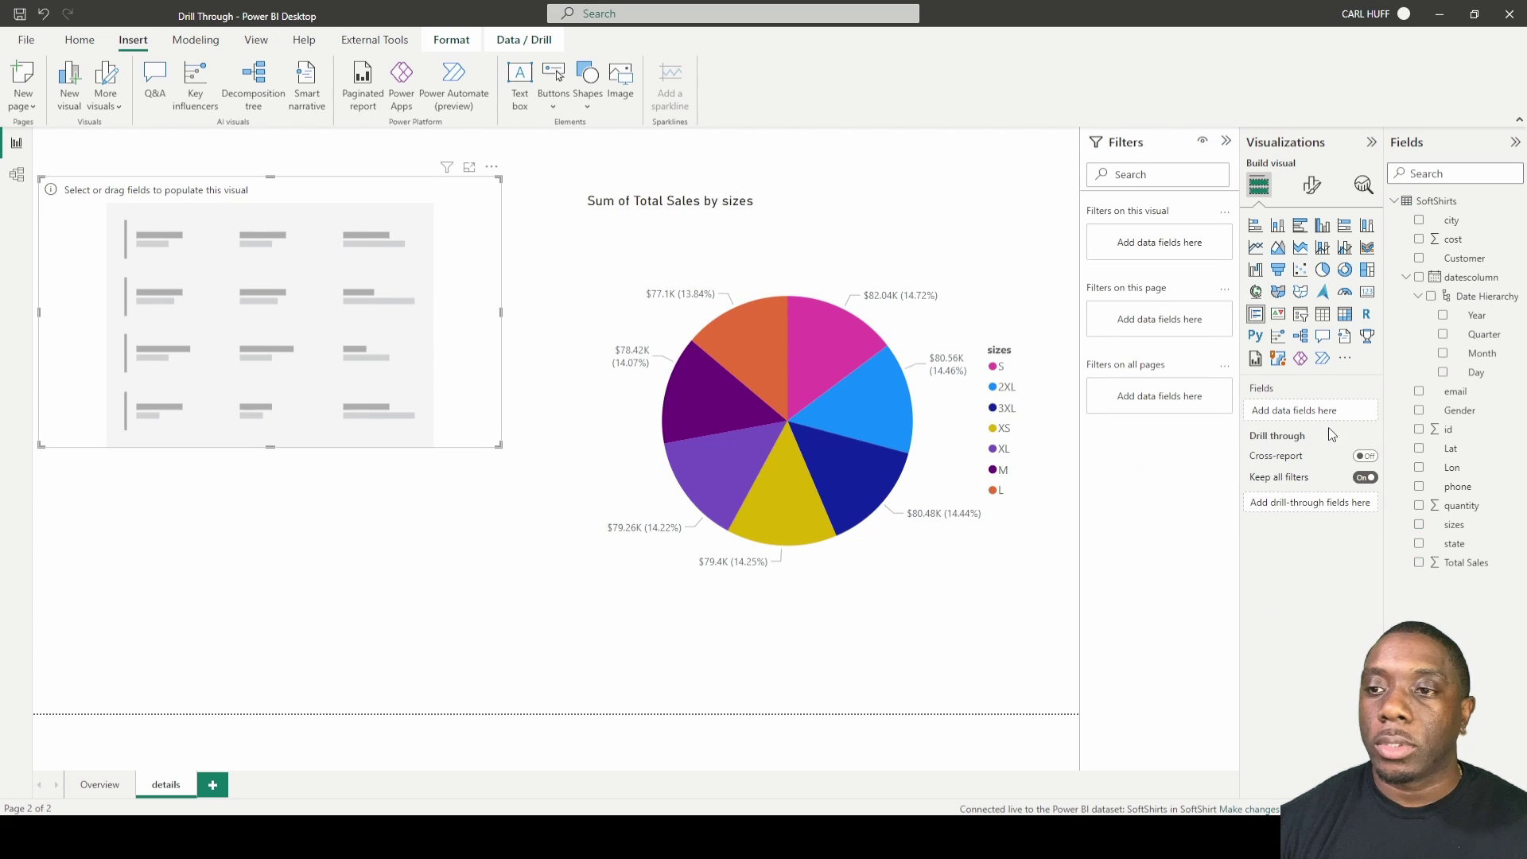
click(1420, 545)
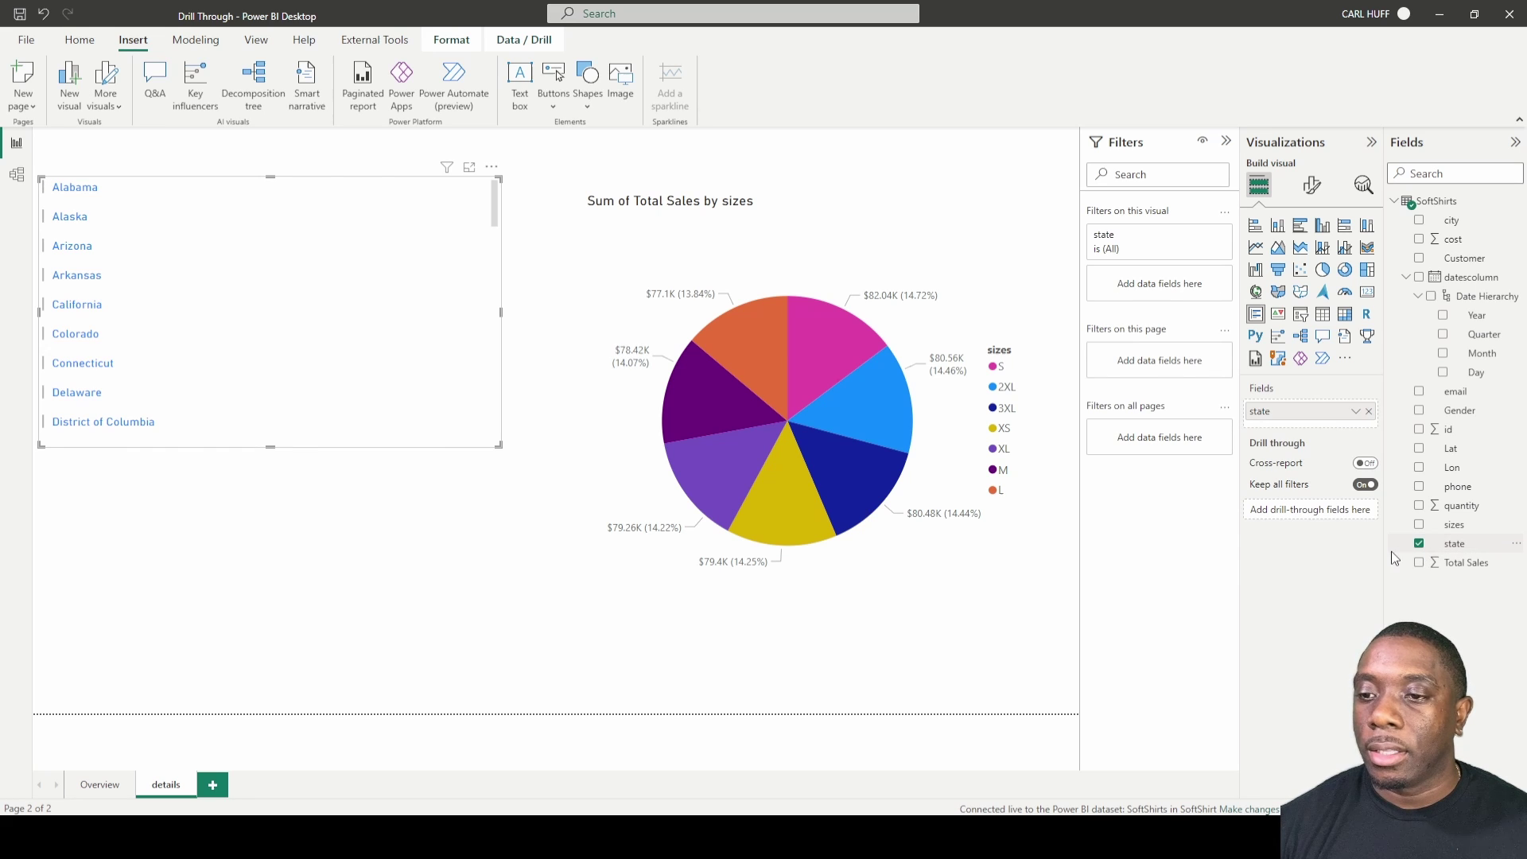
click(1420, 563)
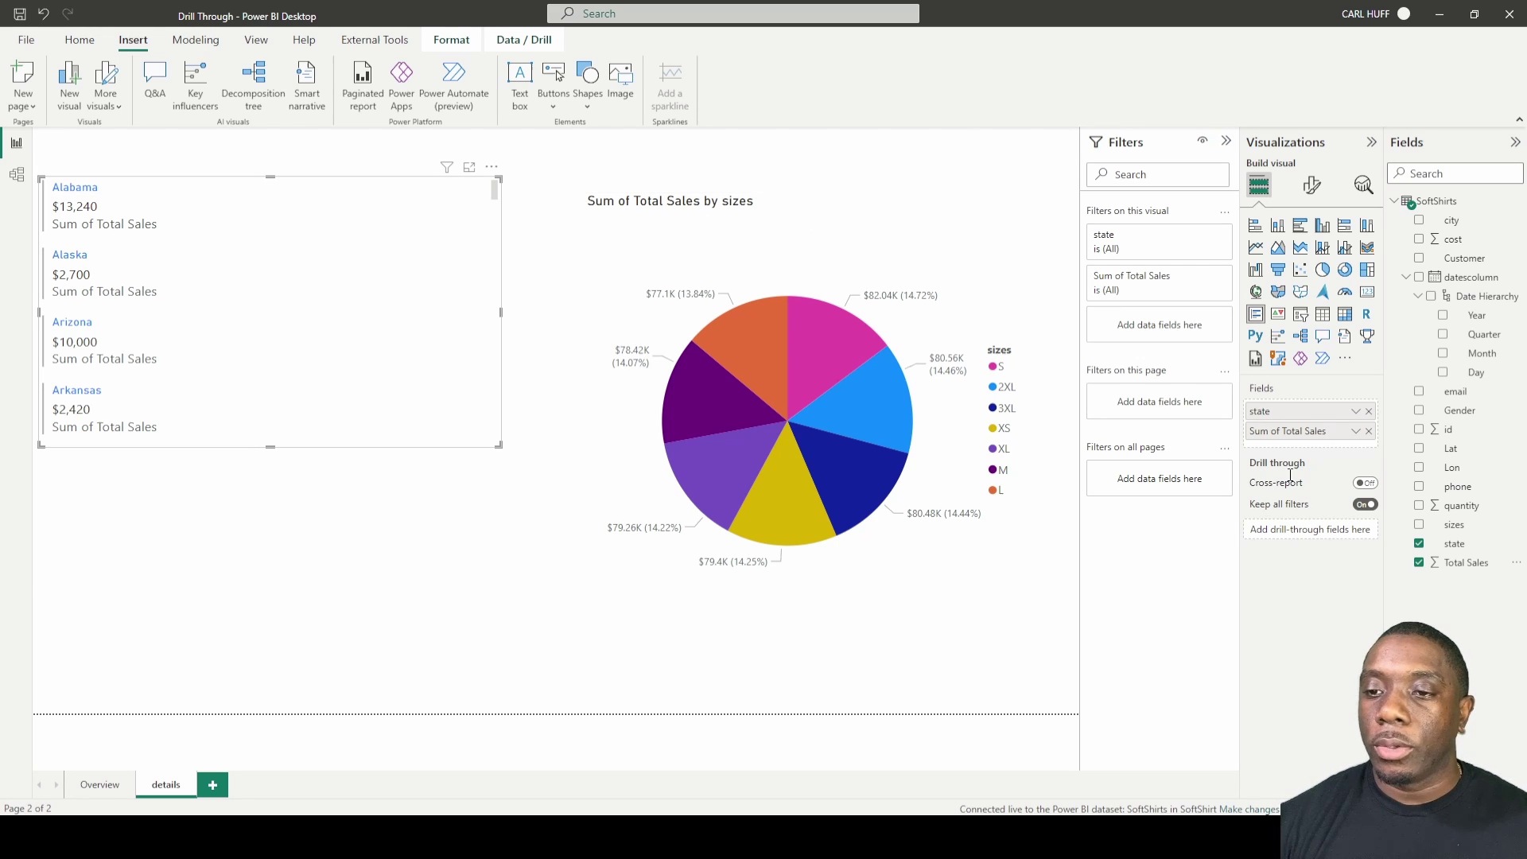
click(463, 549)
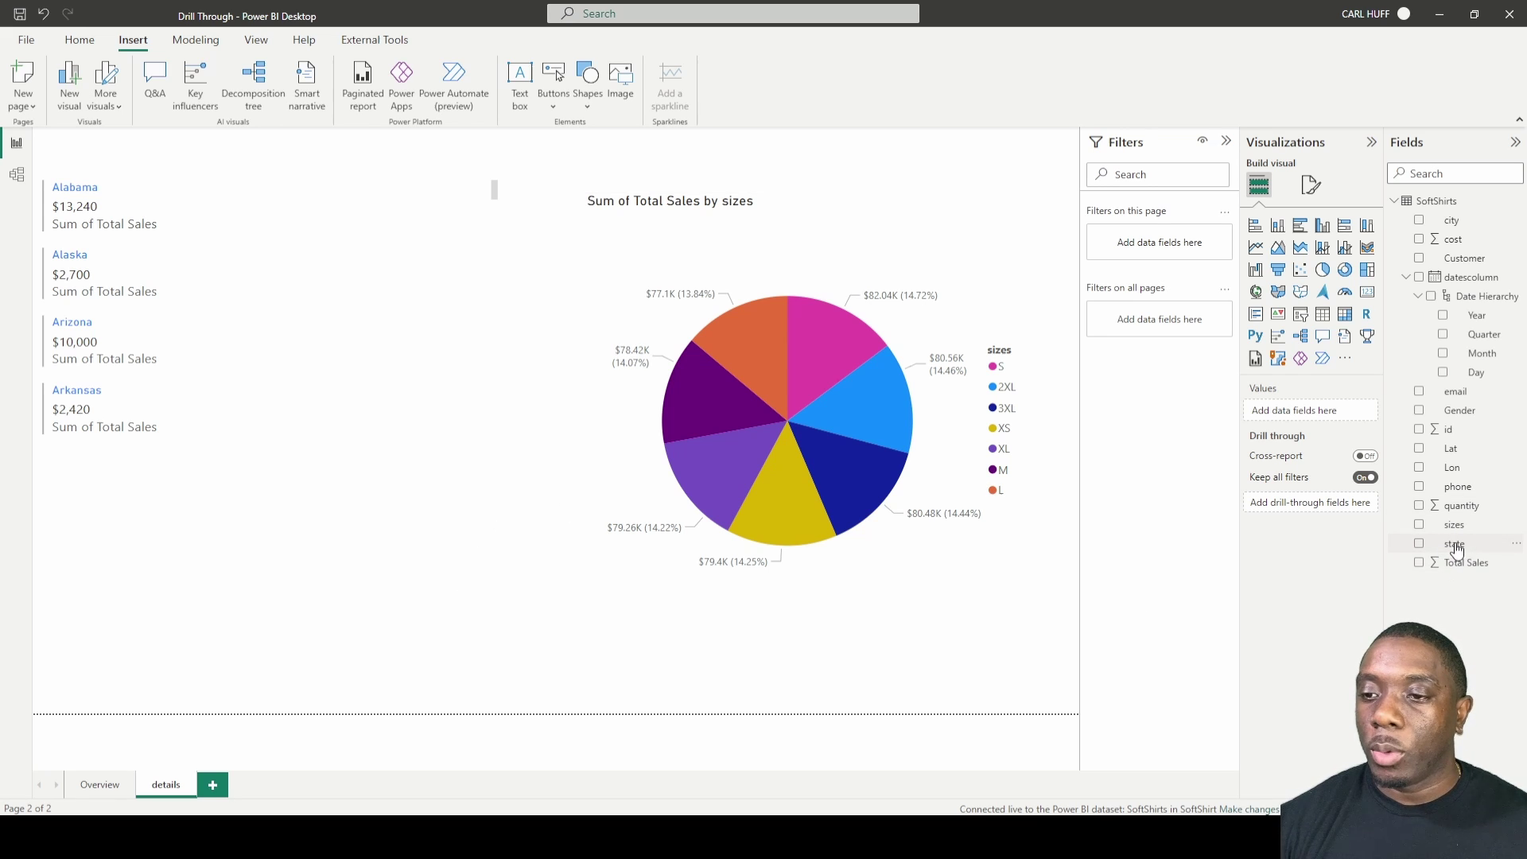
Step: Set state as the details page's drill-through field, adding a back button
drag(1451, 549, 1324, 509)
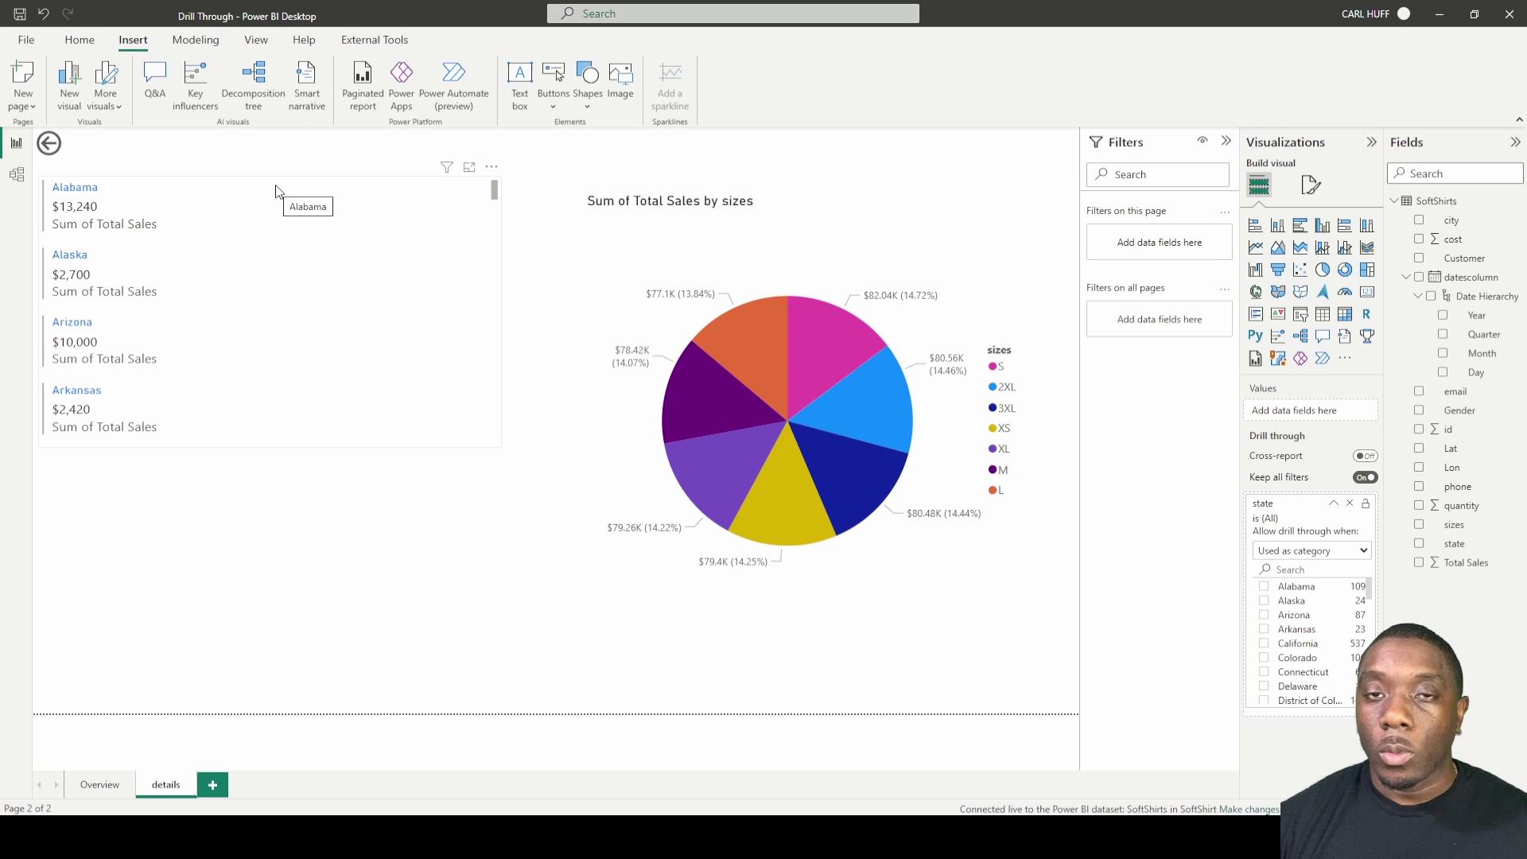
Step: Drill through from Texas on the Overview to details ($60,600) and collapse the state filter
ctrl+click(56, 143)
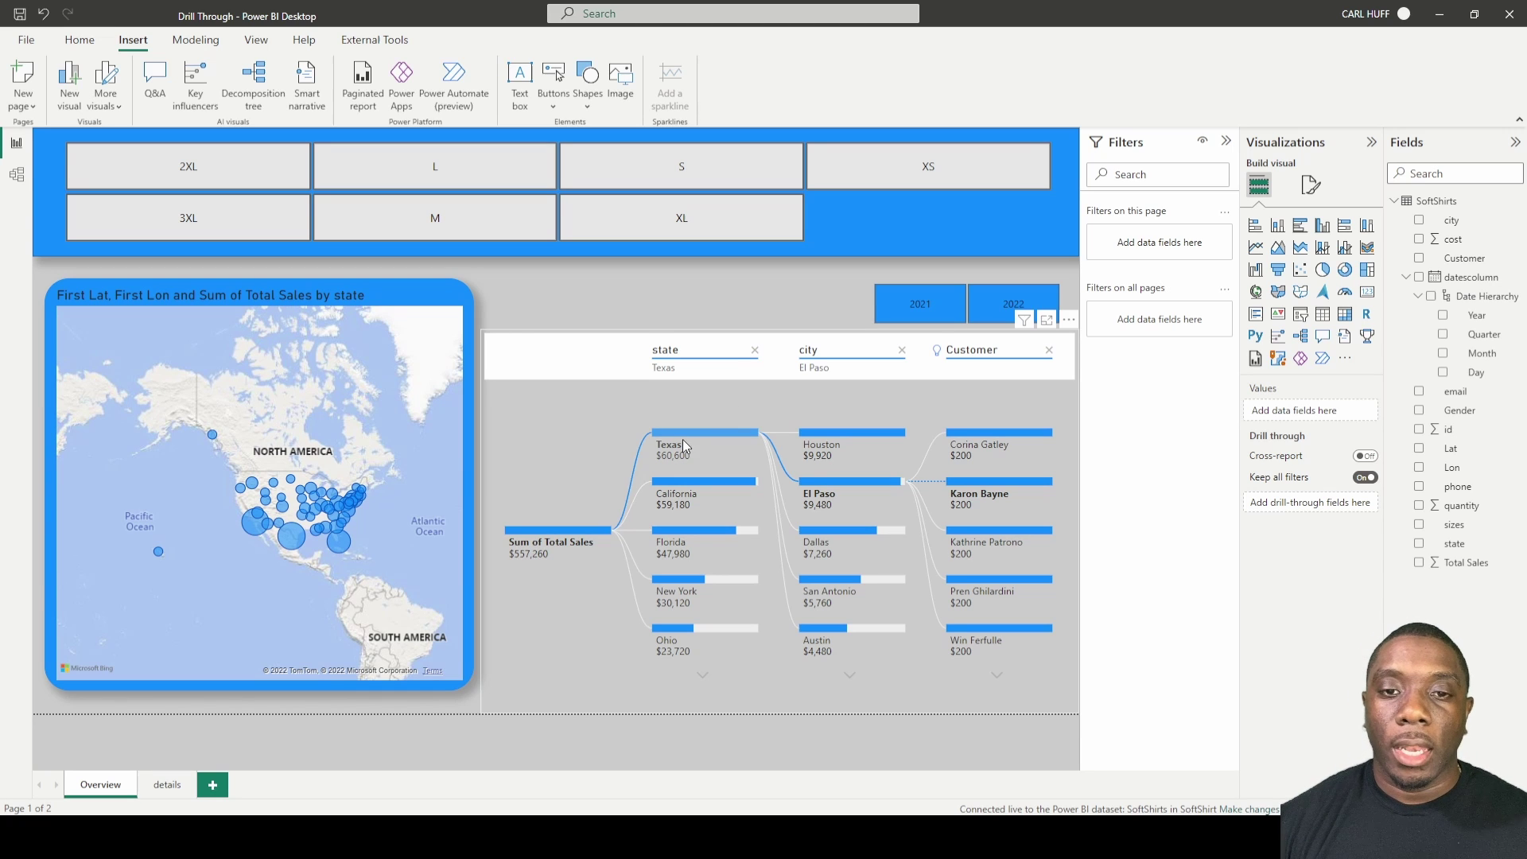
mouse_move(703, 432)
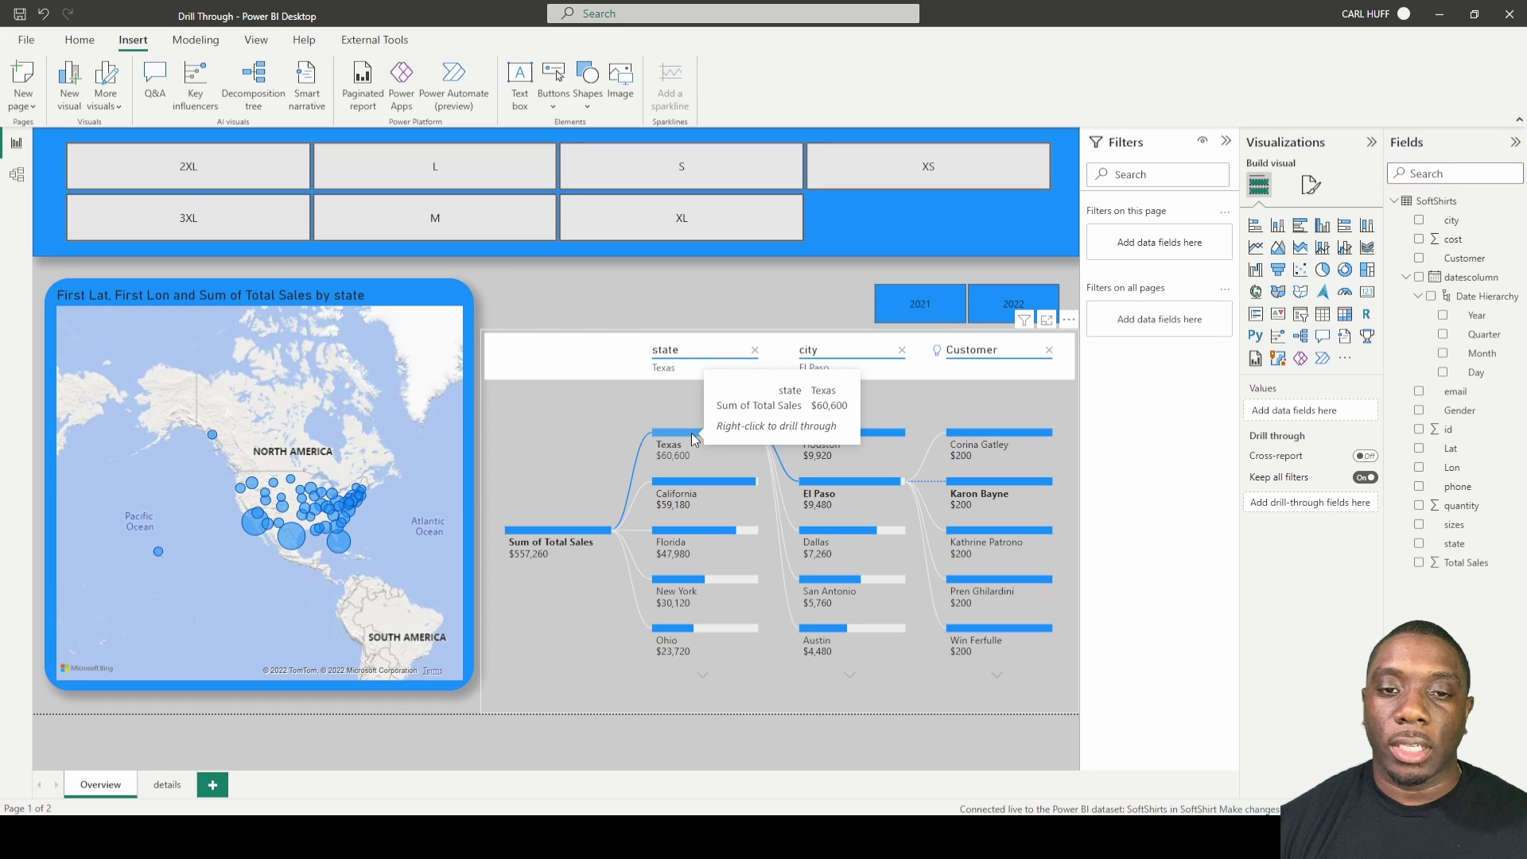
right_click(694, 439)
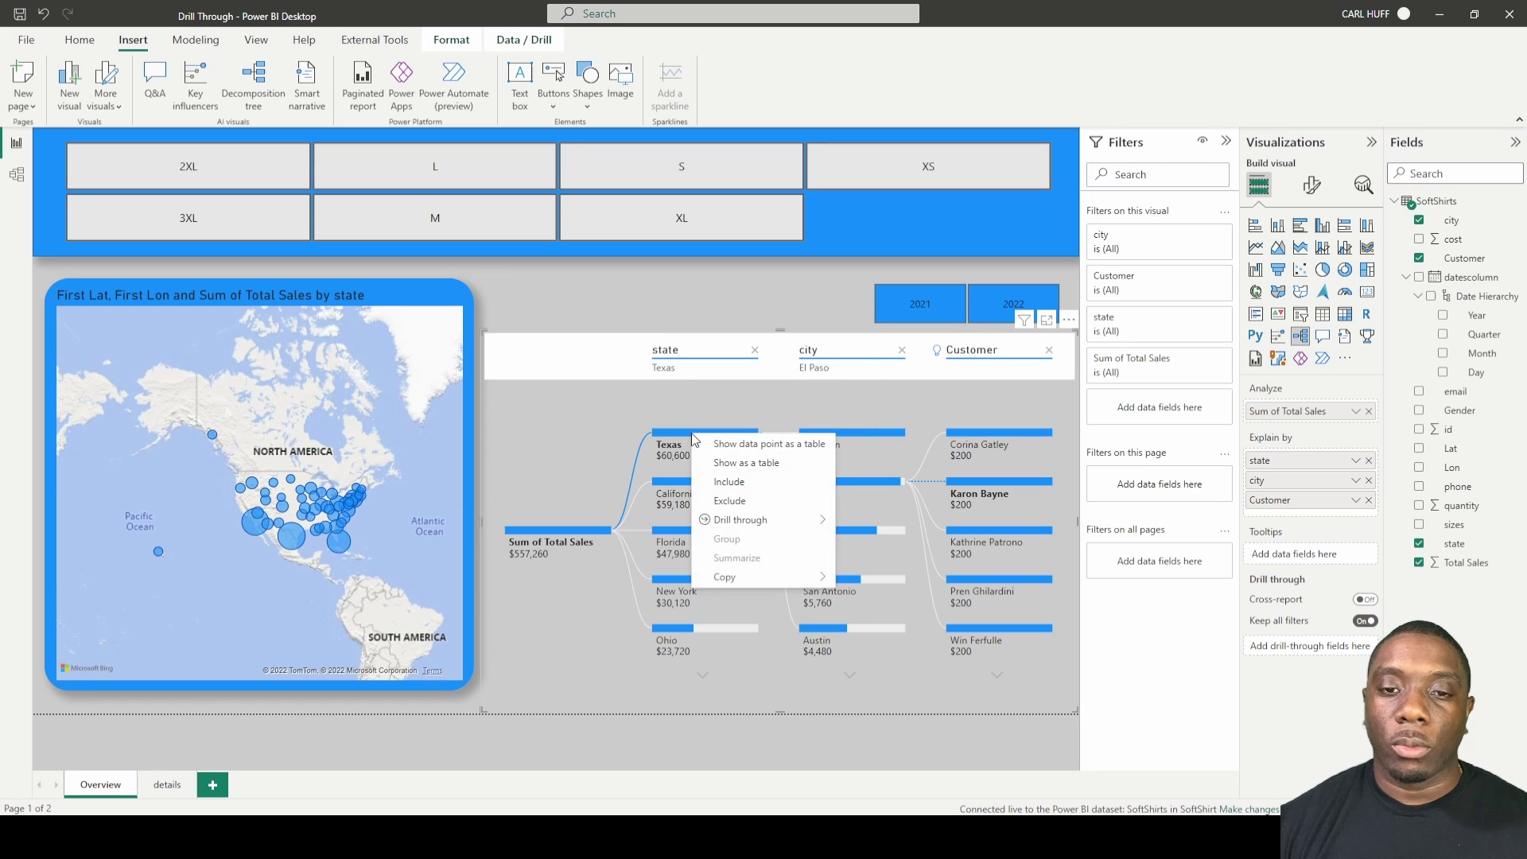
mouse_move(776, 528)
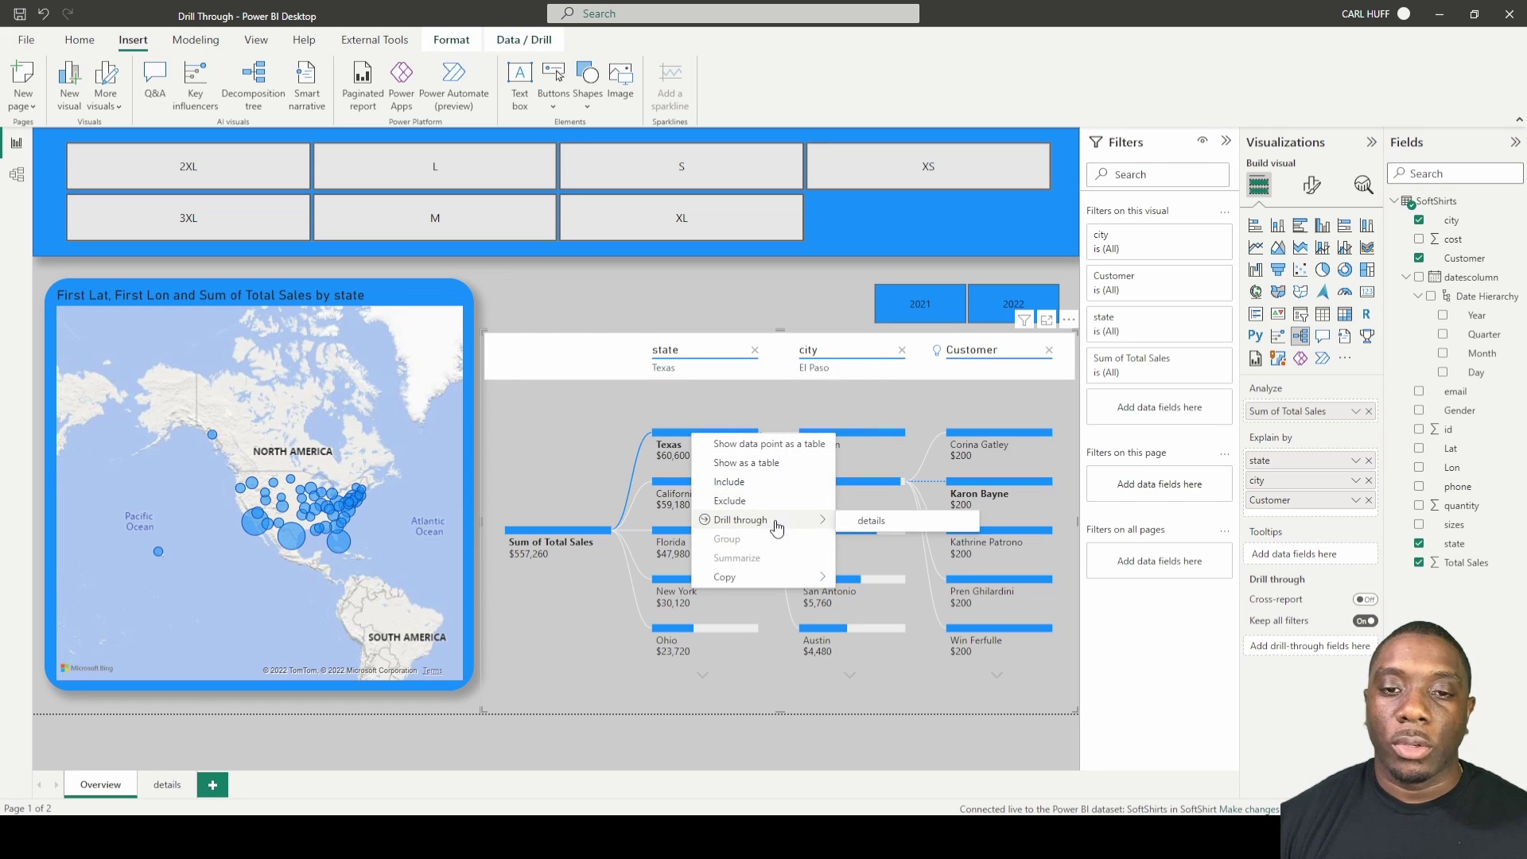
click(889, 529)
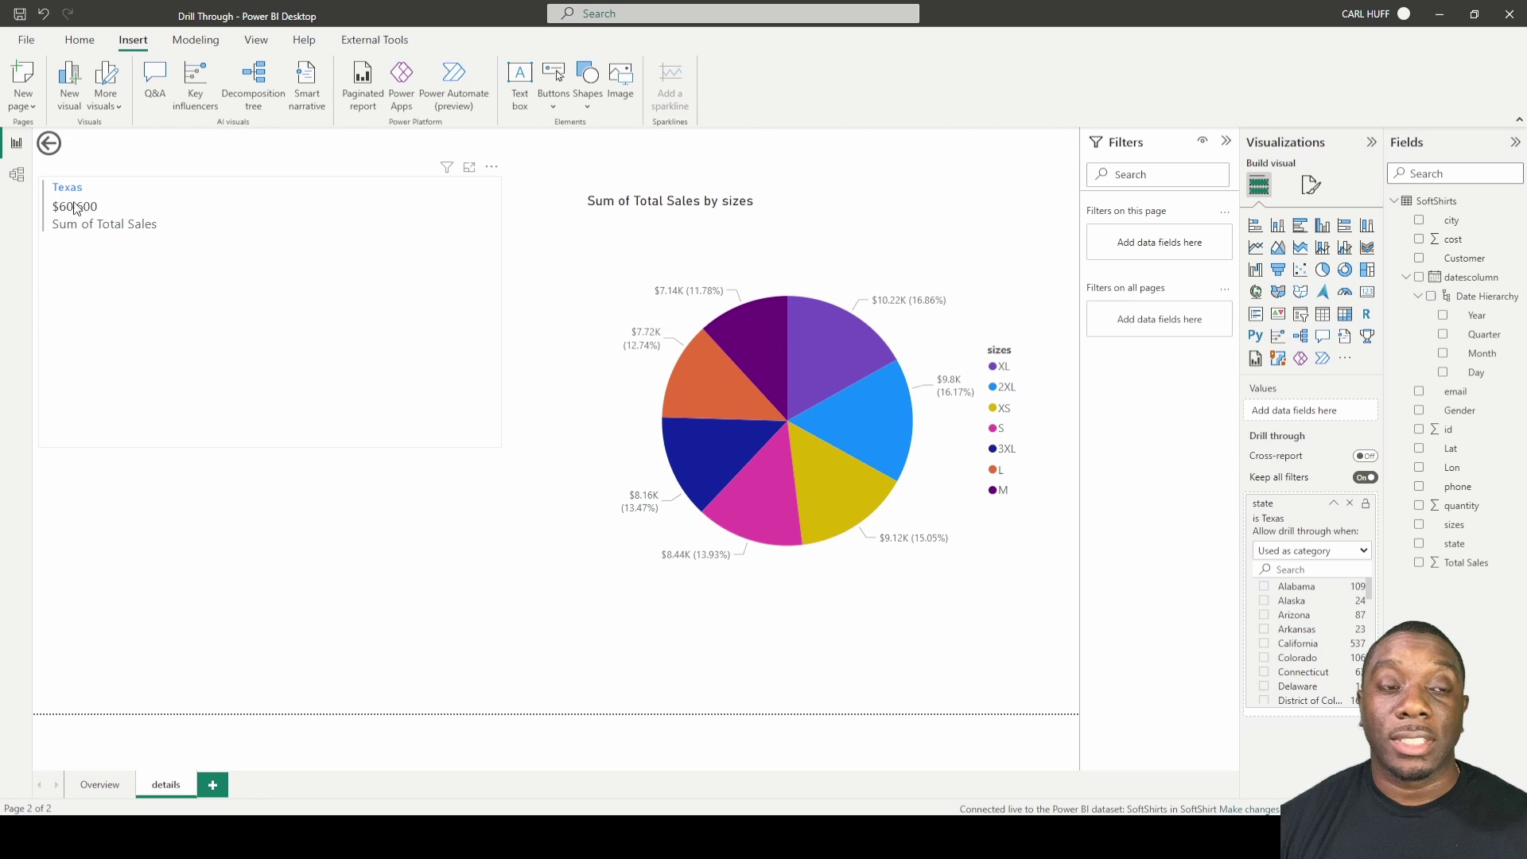
click(1334, 503)
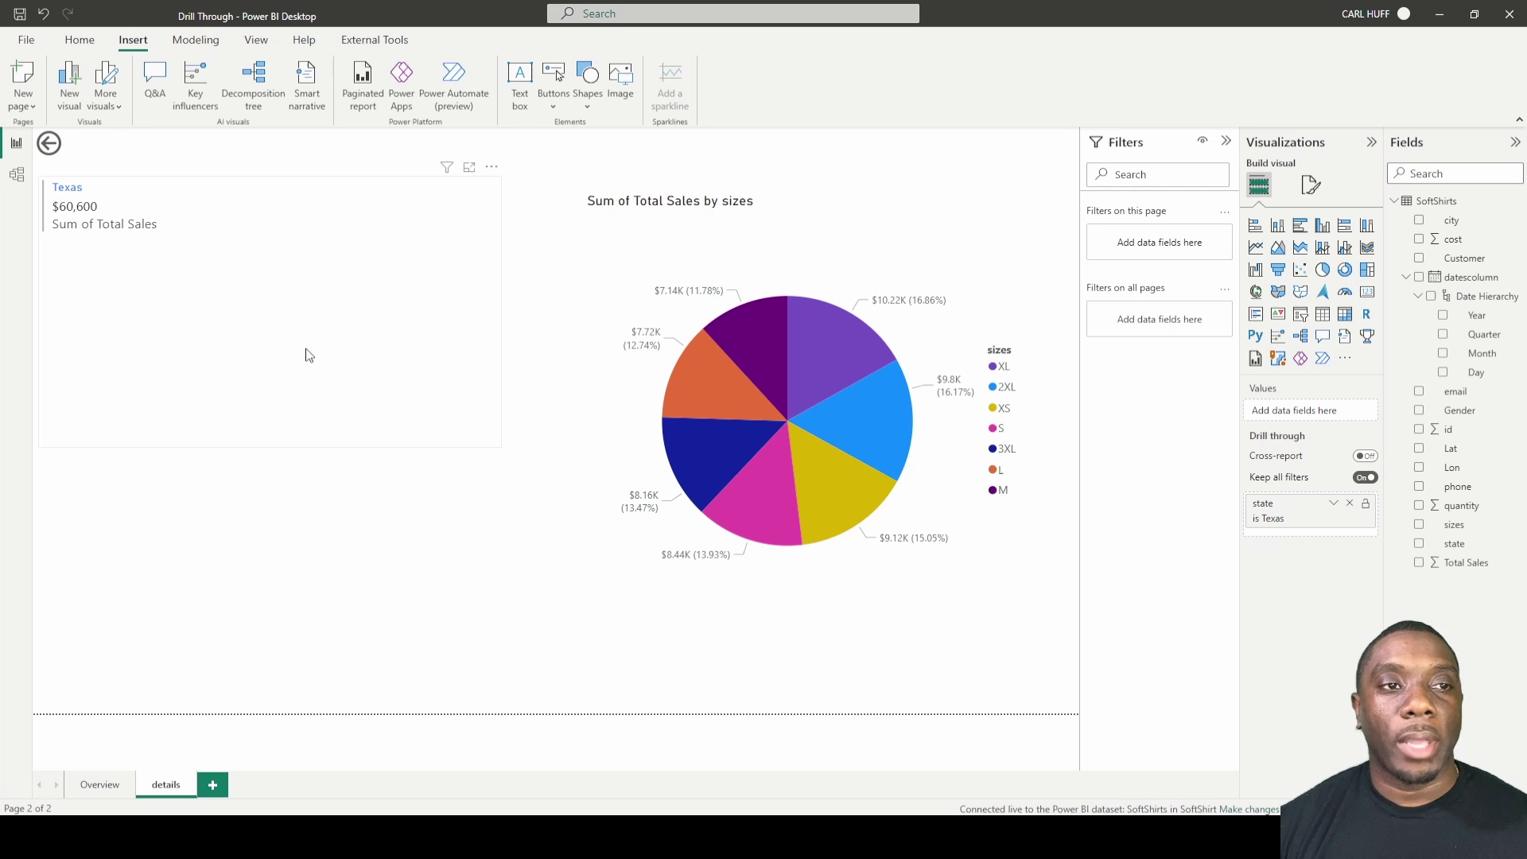
Step: Drill through from North Carolina on the Overview to details, showing $12,060 total sales
ctrl+click(49, 143)
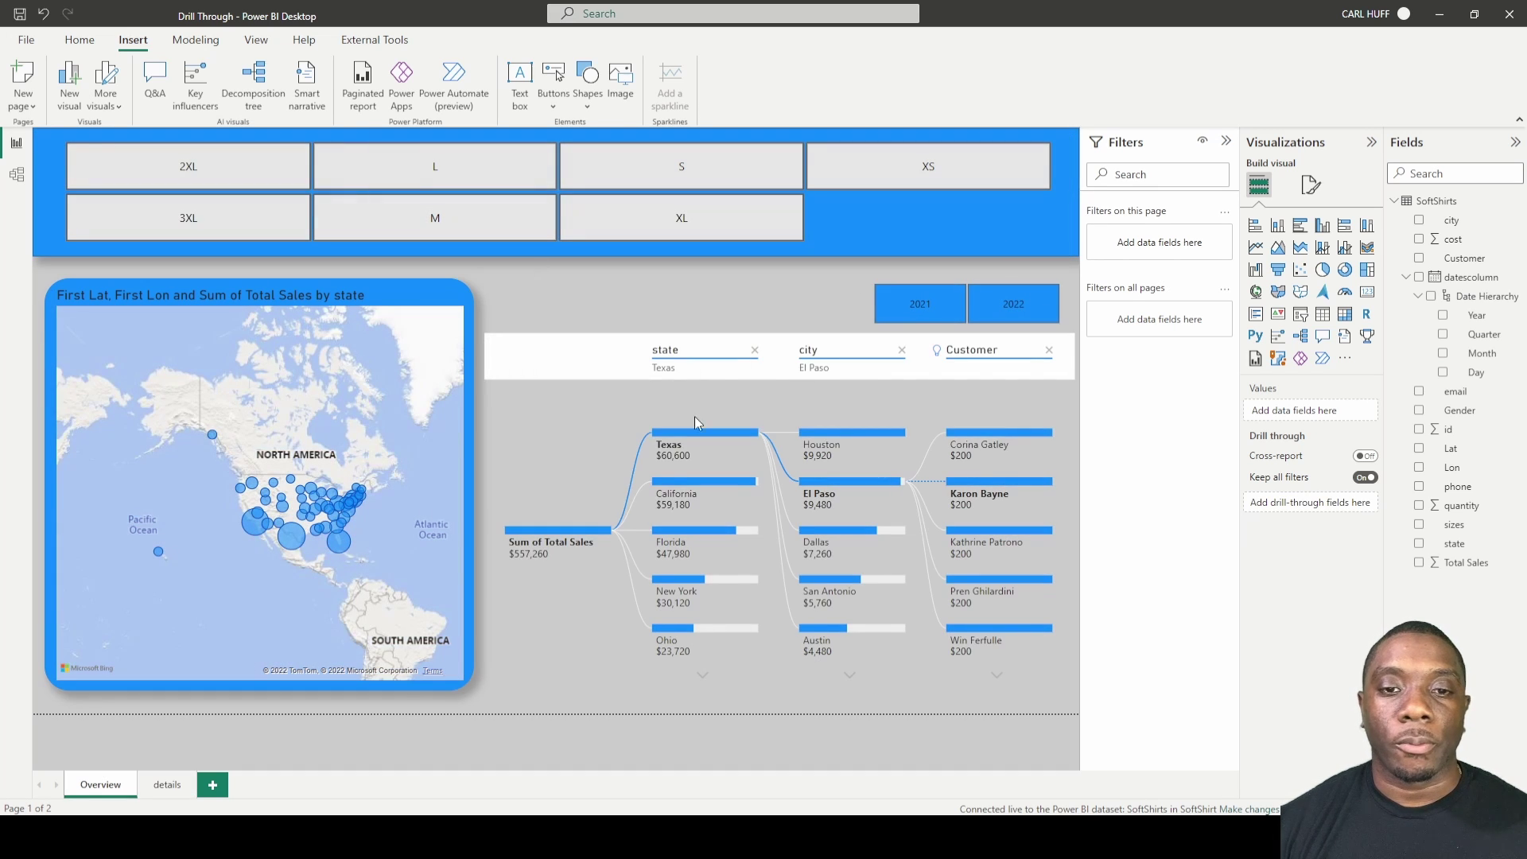
click(702, 675)
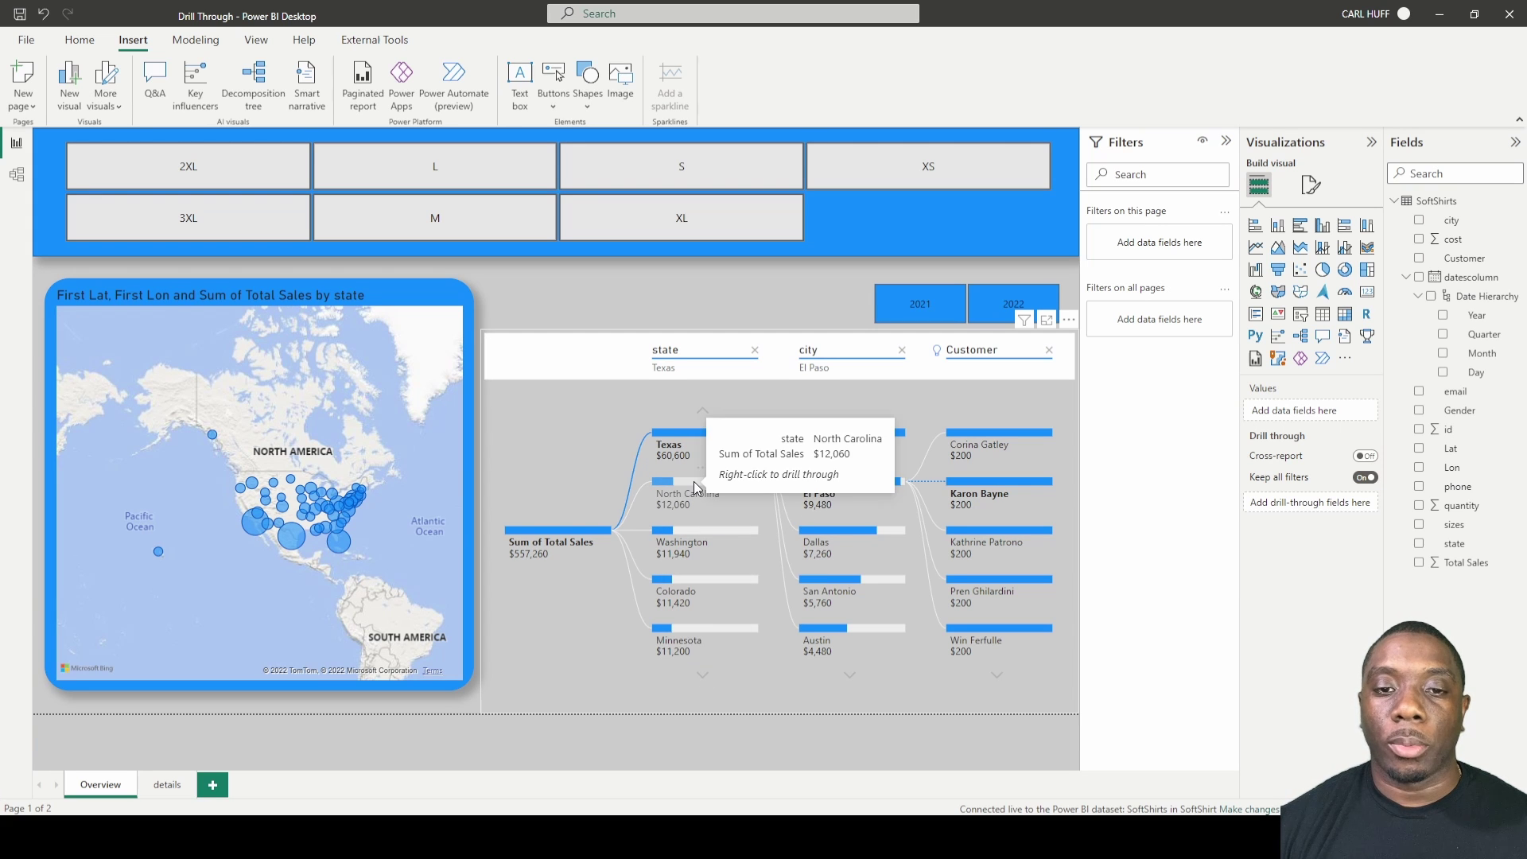
right_click(694, 481)
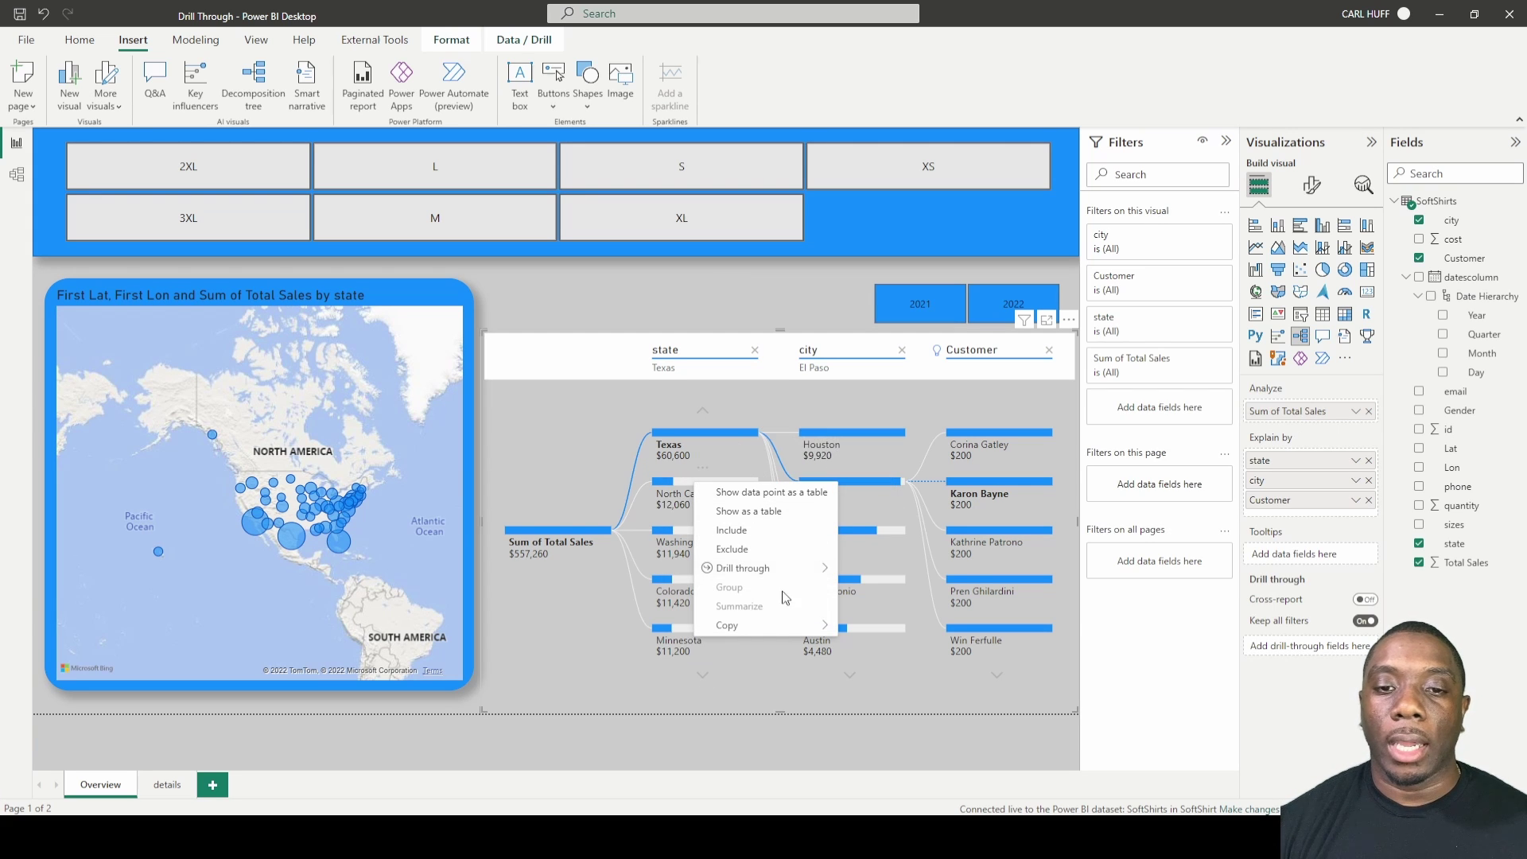
mouse_move(805, 569)
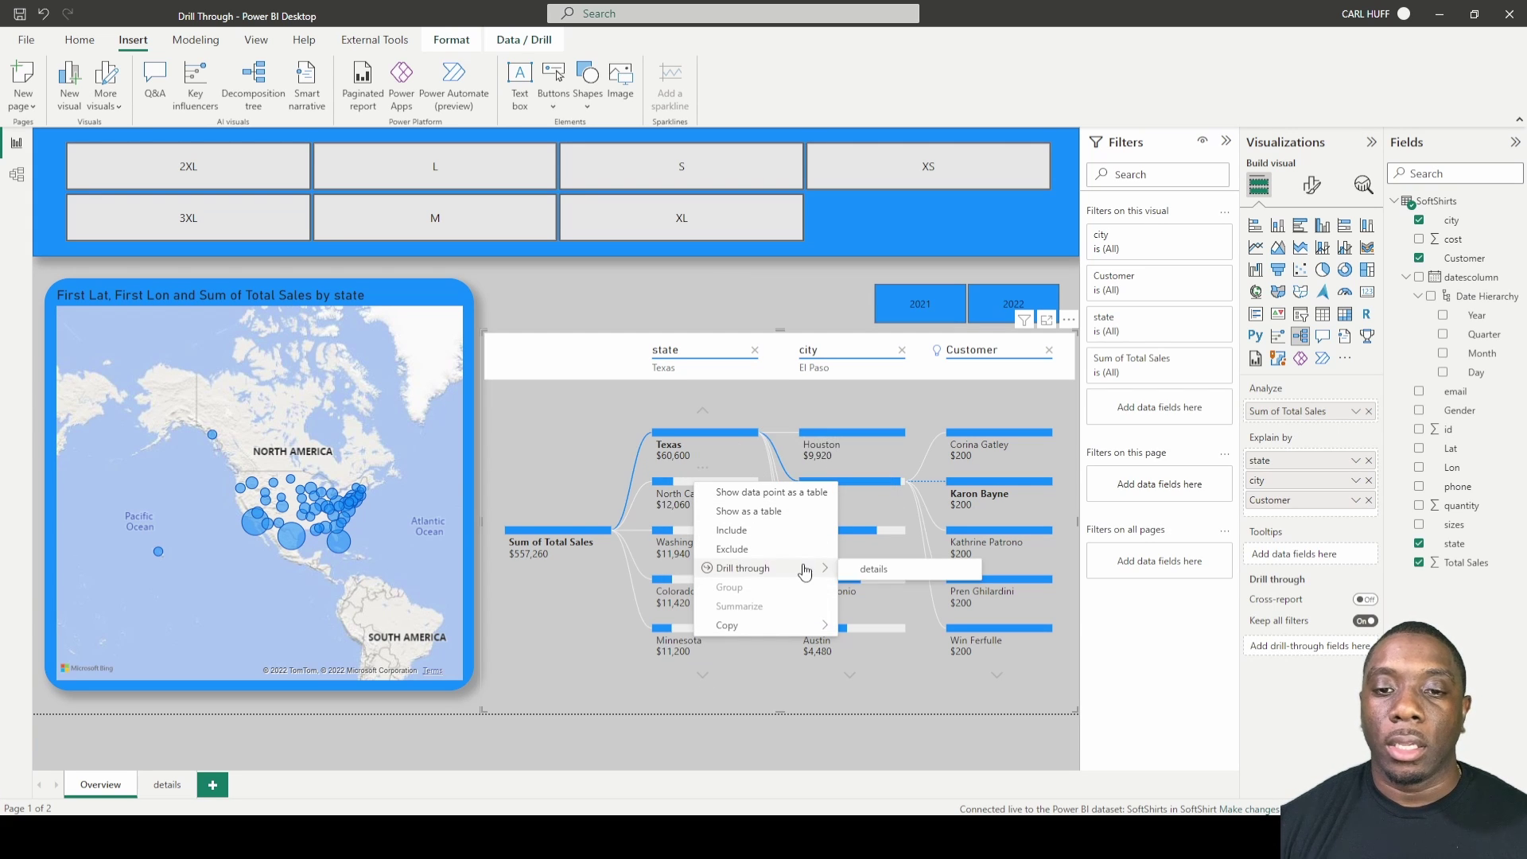
click(886, 574)
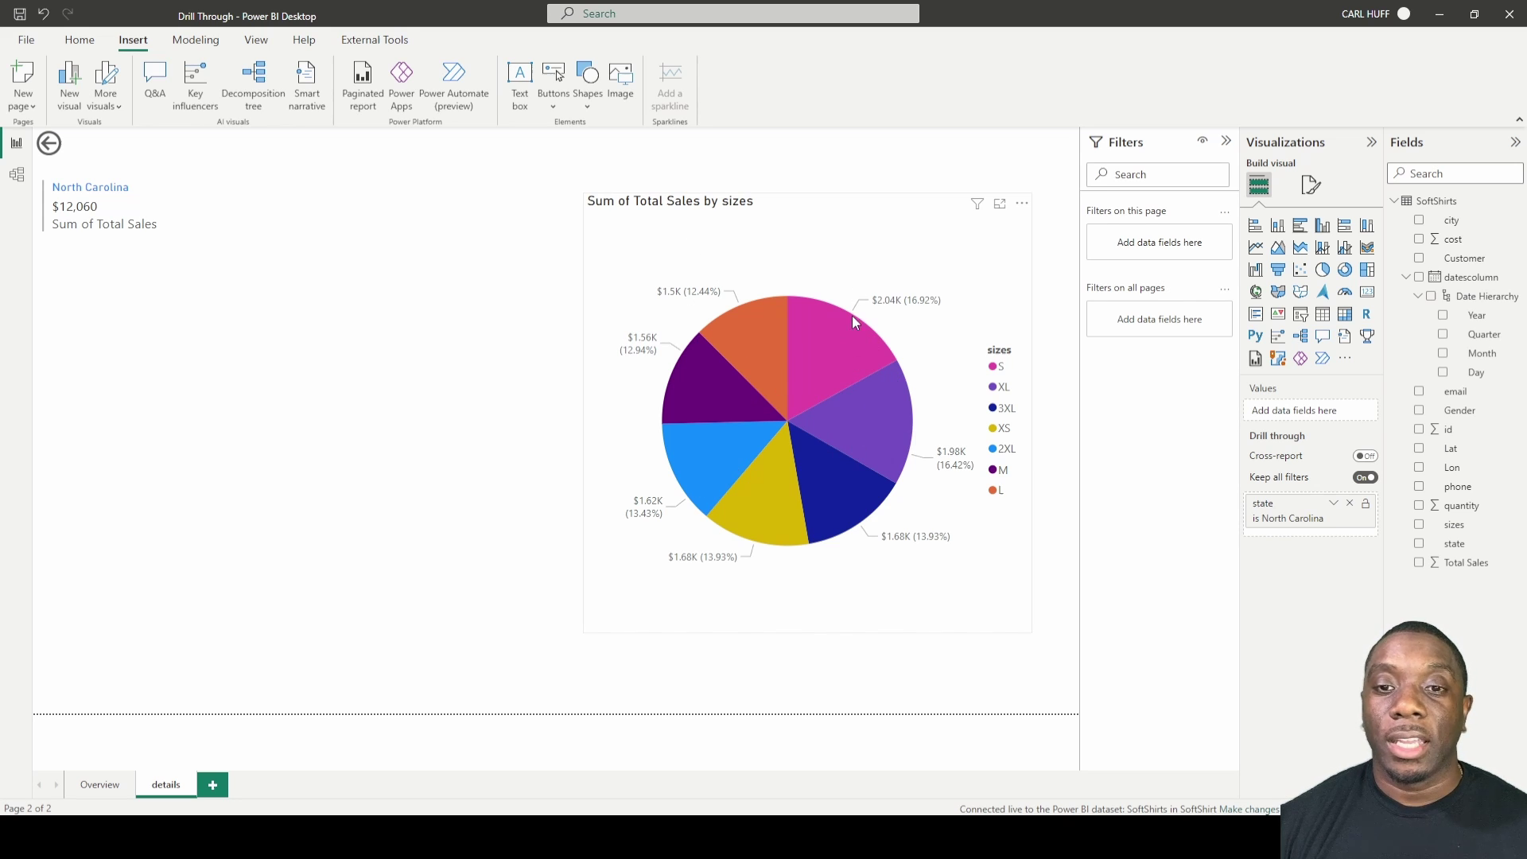
mouse_move(833, 315)
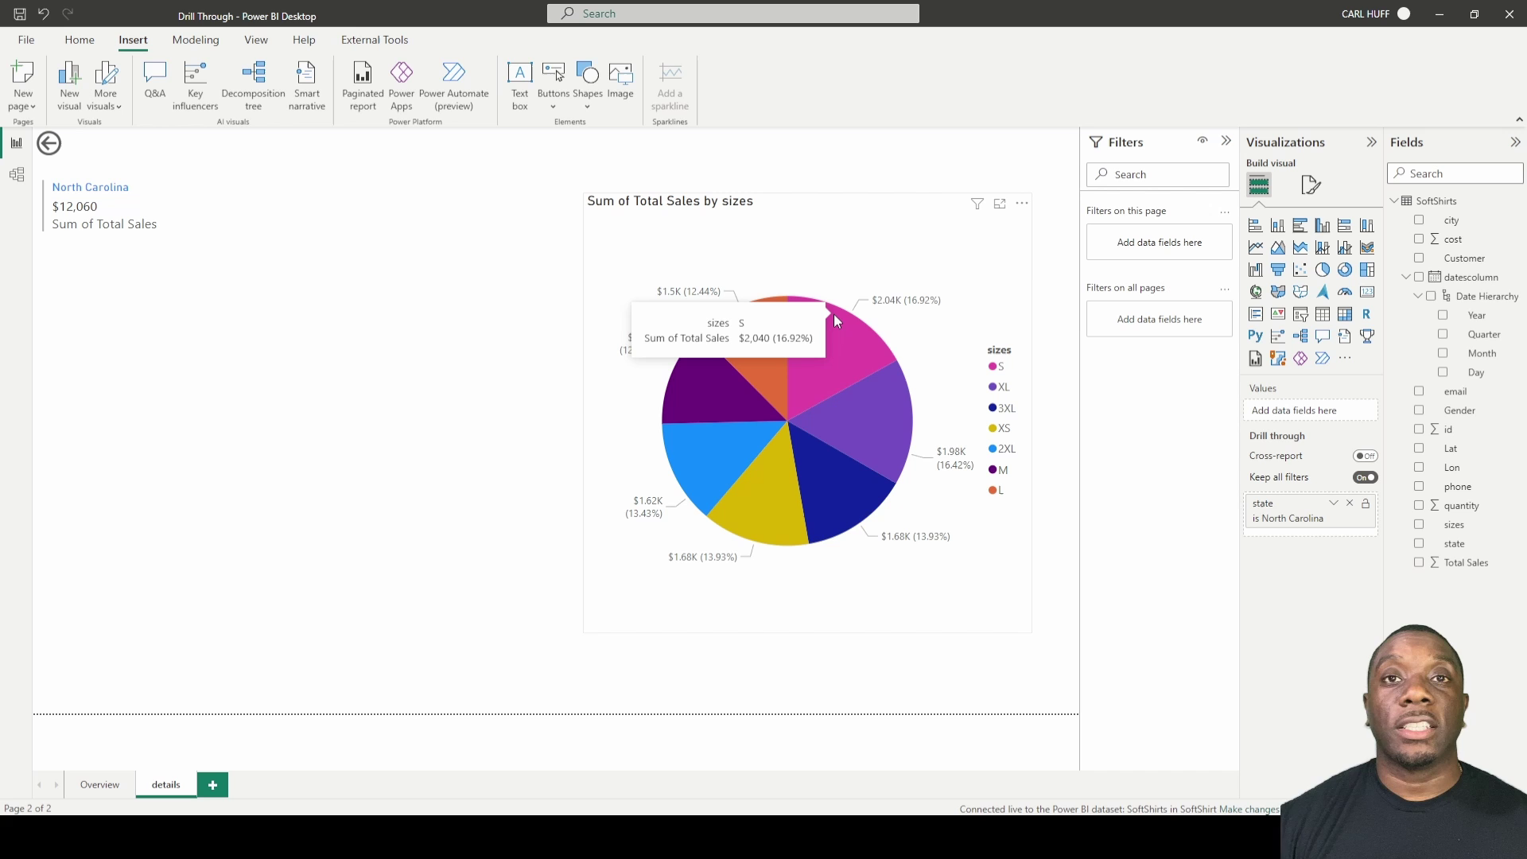